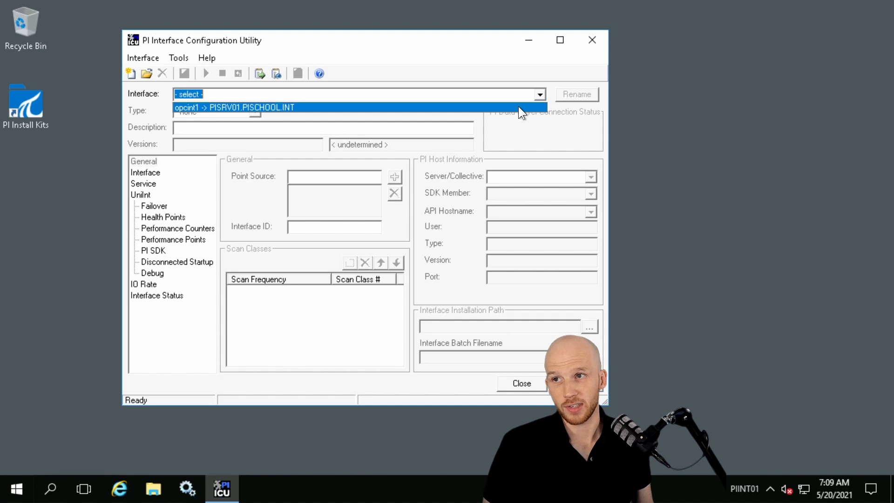
# Load the opcint1 interface and review its Service settings and the point source in its General settings
pyautogui.click(520, 108)
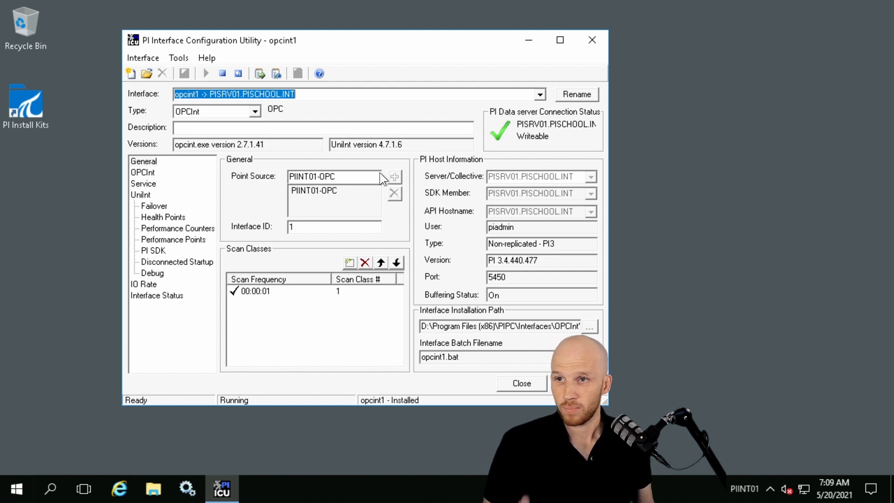
pyautogui.click(143, 184)
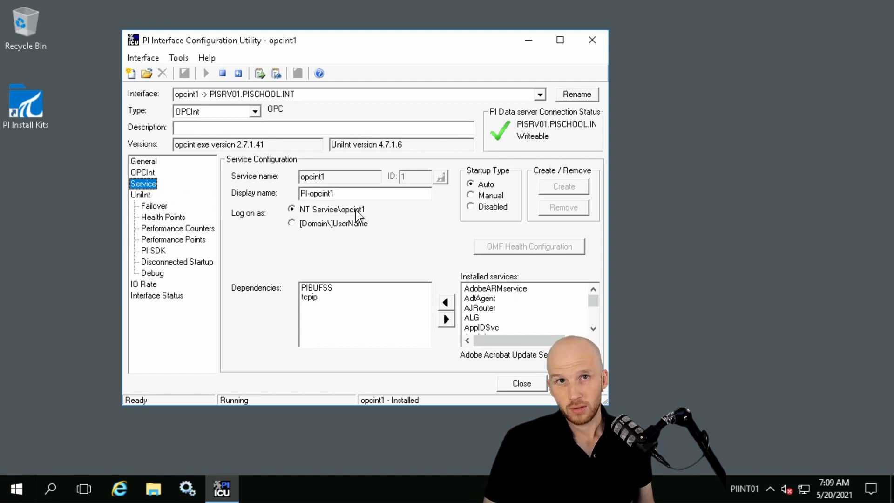
pyautogui.click(149, 162)
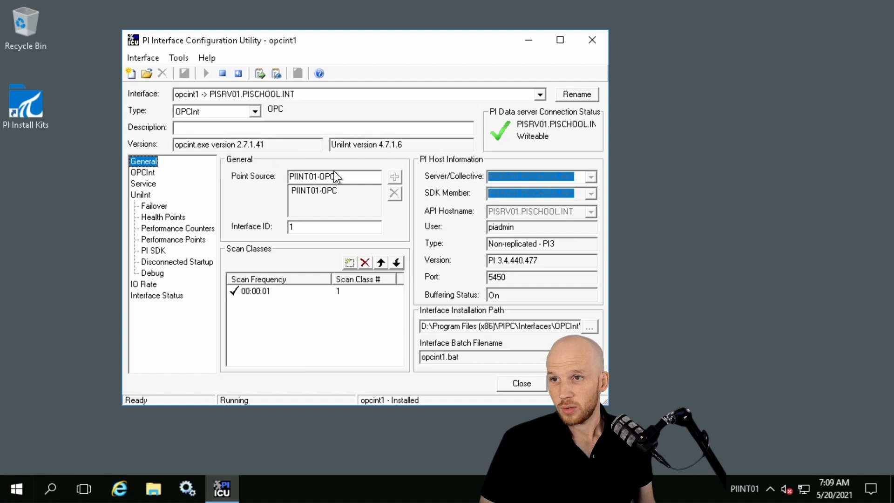
pyautogui.moveTo(354, 179); pyautogui.dragTo(284, 176)
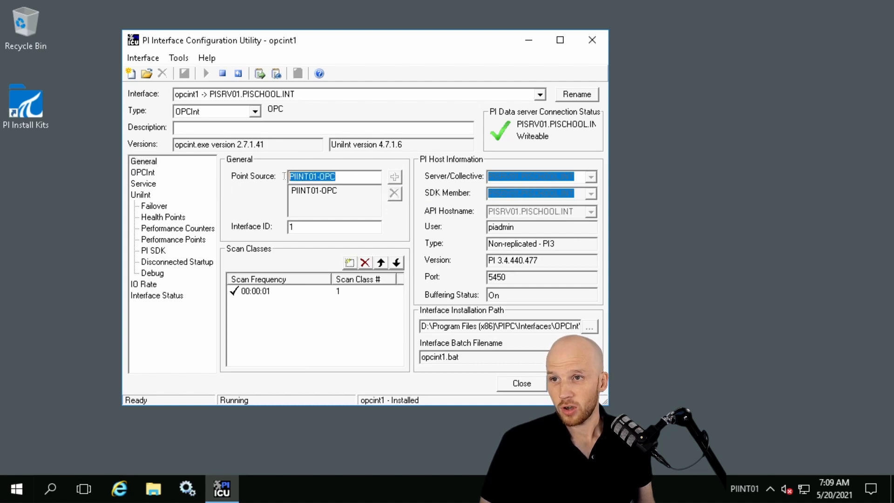
pyautogui.click(349, 176)
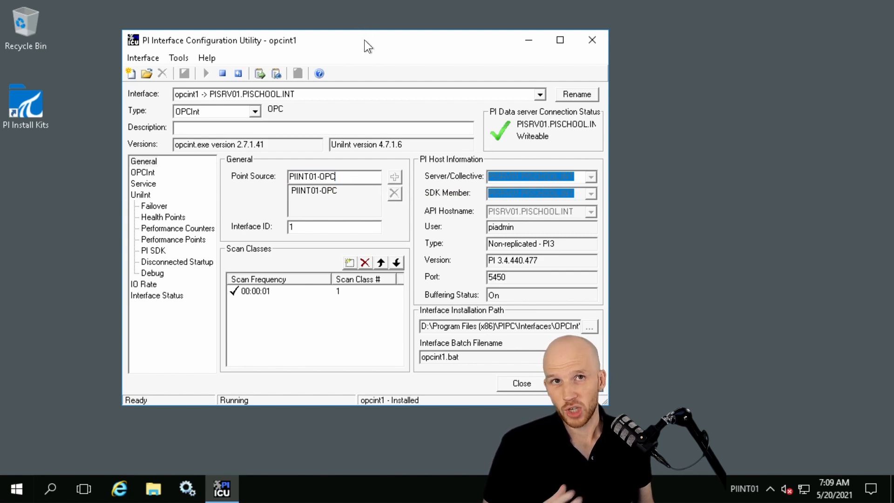
# Open the continuous pigetmsg message log for PIINT01 and arrange its window beside the interface configuration window
pyautogui.click(275, 76)
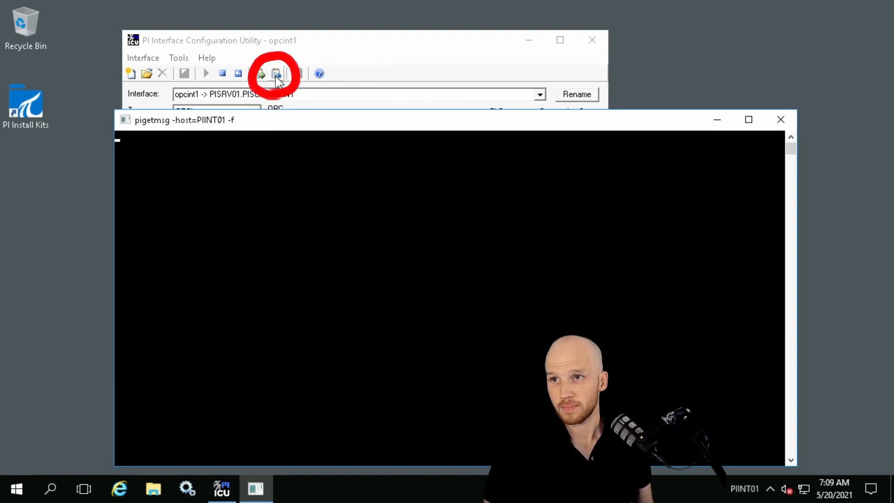
pyautogui.moveTo(267, 118); pyautogui.dragTo(337, 113)
pyautogui.moveTo(331, 44); pyautogui.dragTo(231, 21)
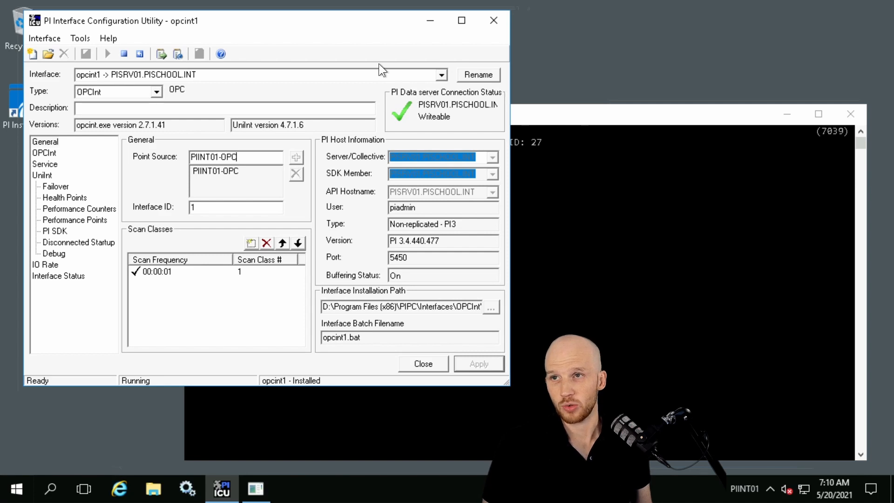
# Switch to the PISRV01 remote session and launch PI System Management Tools from the PI System programs
pyautogui.moveTo(292, 3)
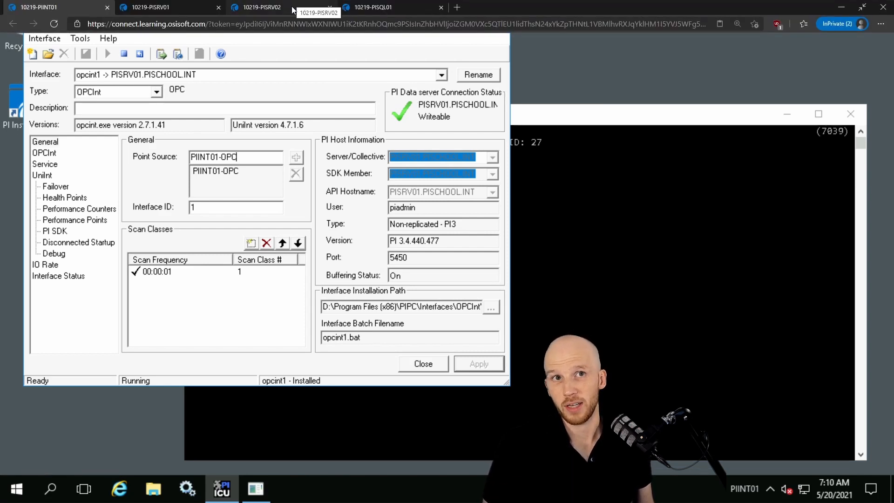
pyautogui.click(184, 5)
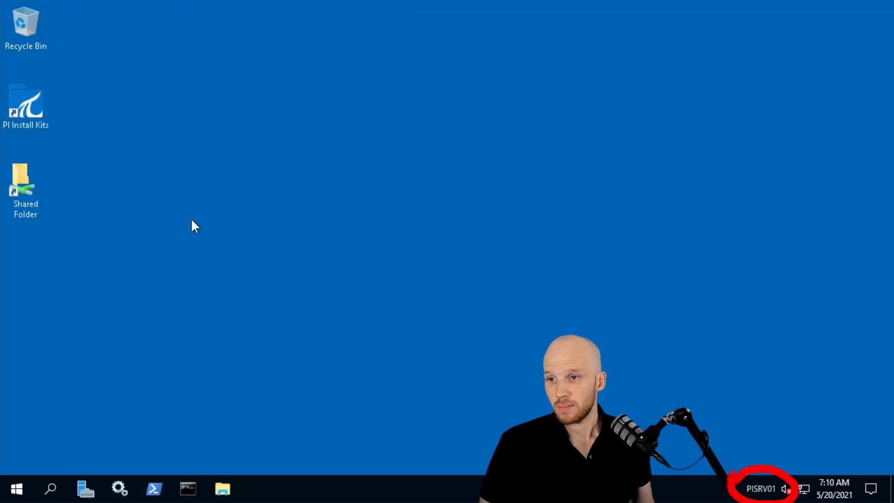
pyautogui.click(12, 493)
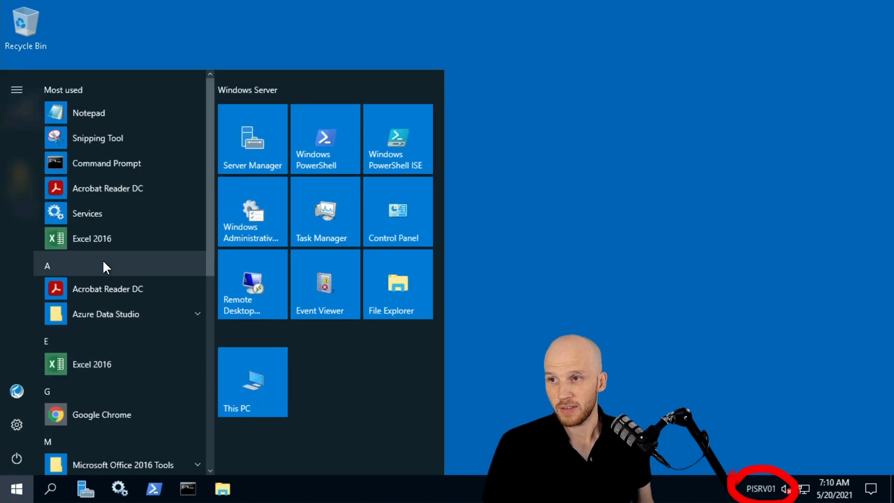
pyautogui.scroll(-5, 103, 259)
pyautogui.click(124, 217)
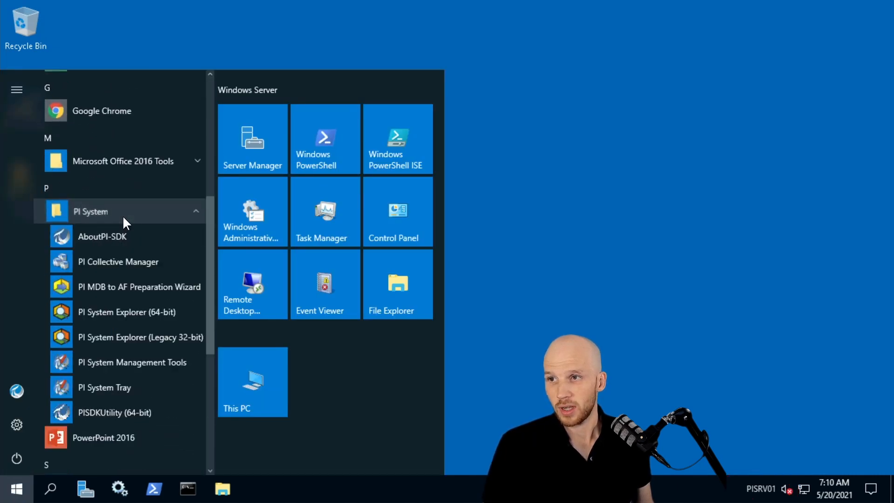
pyautogui.click(131, 363)
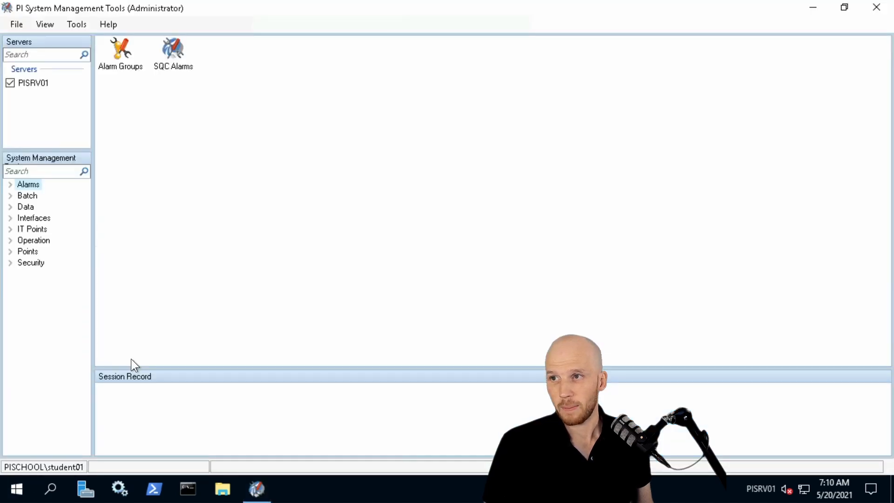
# Open the Current Values tool and search for tags with point source PIINT01-OPC
pyautogui.click(10, 207)
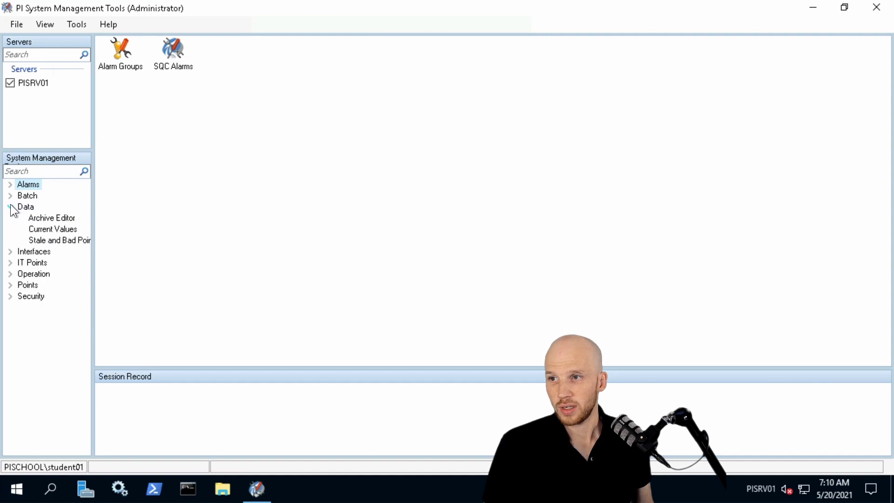
pyautogui.click(52, 229)
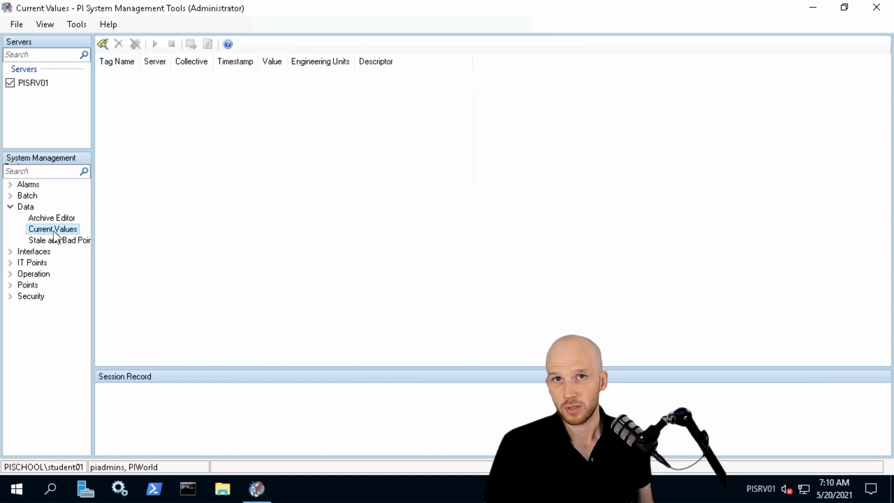
pyautogui.click(105, 45)
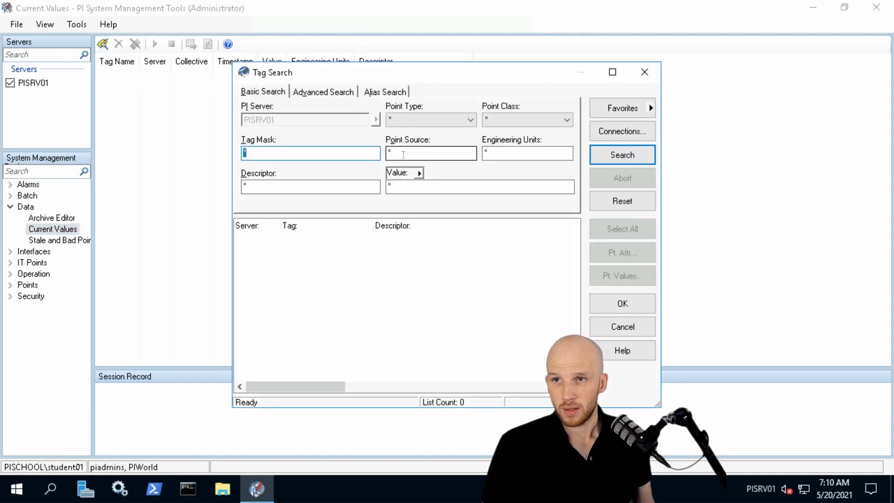
pyautogui.click(392, 151)
pyautogui.press('BackSpace')
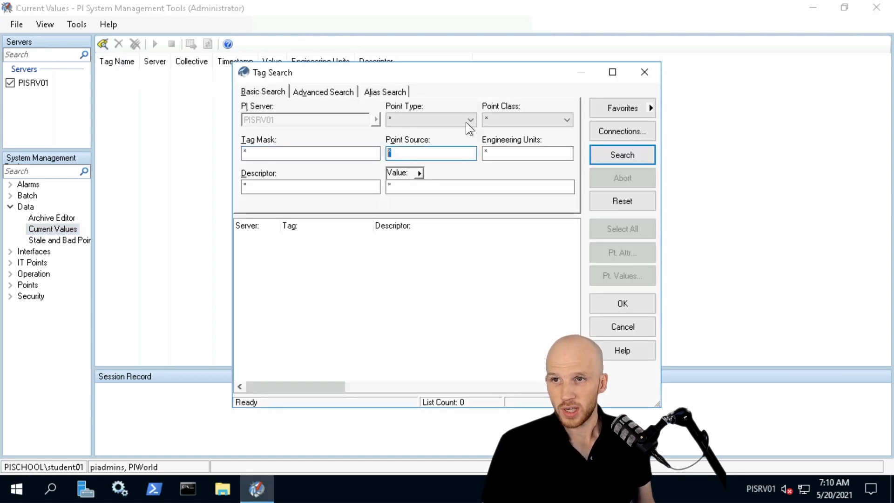
pyautogui.write('PIINT01-OPC')
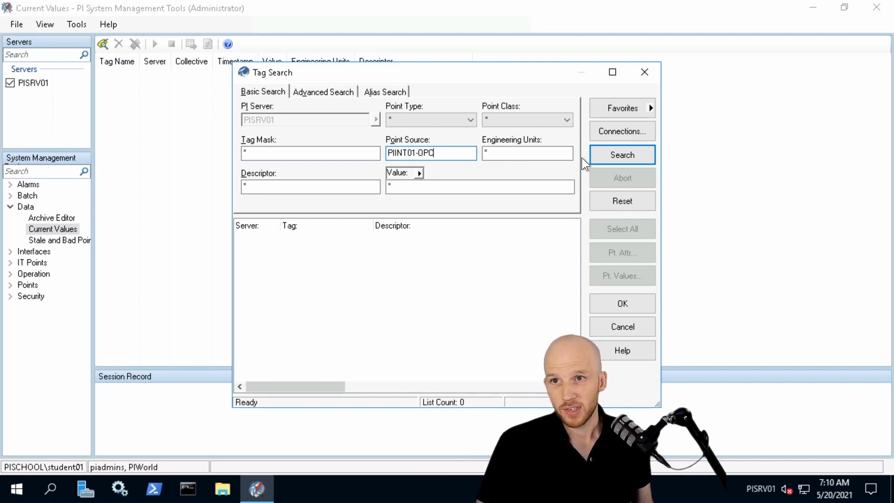
pyautogui.click(633, 163)
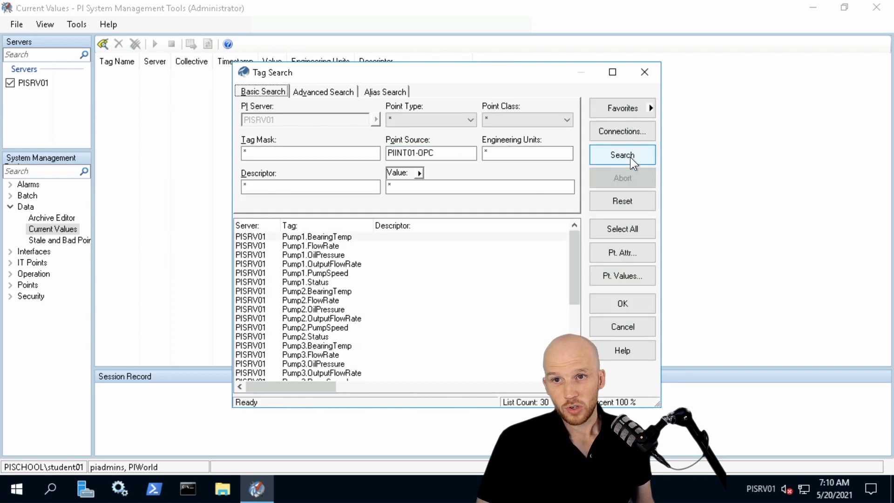
# Add all the found tags to the Current Values list and start live updating of their values
pyautogui.click(622, 230)
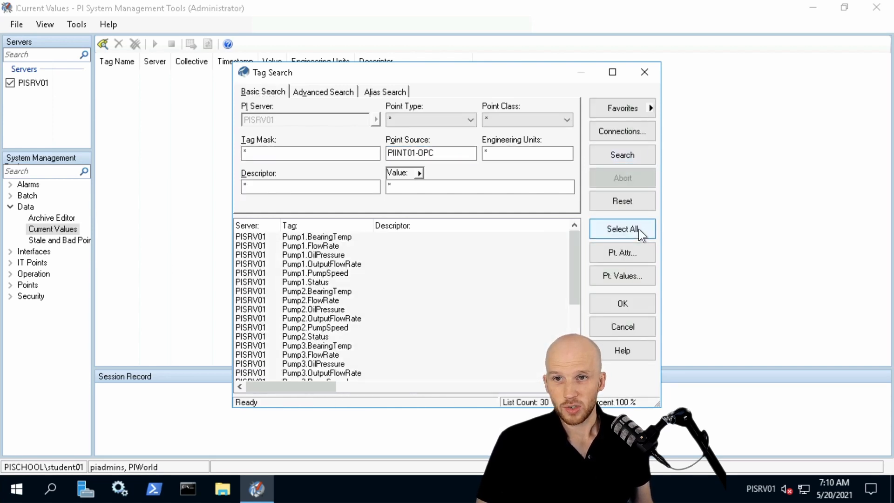
pyautogui.click(644, 306)
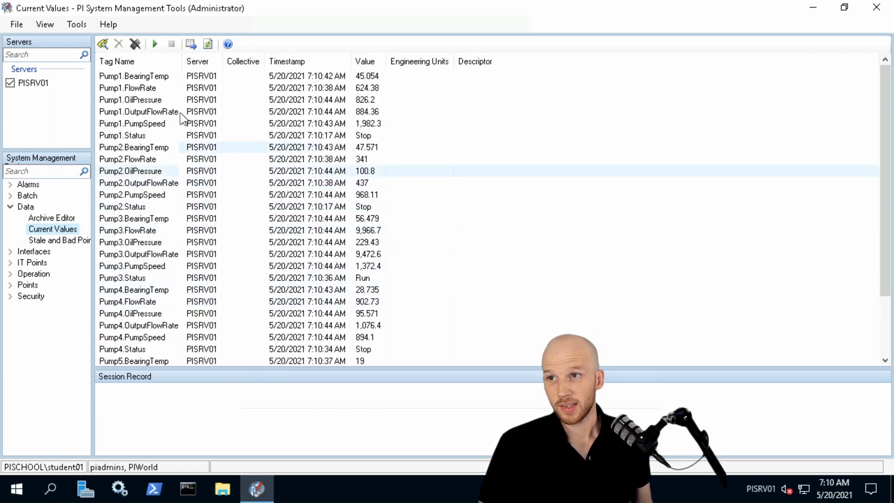
pyautogui.click(156, 46)
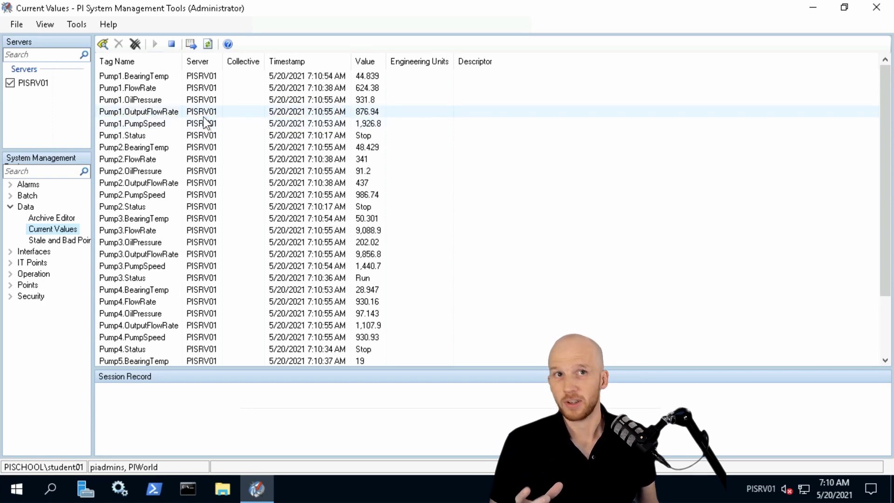
# Return to the PIINT01 session and check the interface node's buffering status in Buffering Manager, closing it when done
pyautogui.moveTo(150, 2)
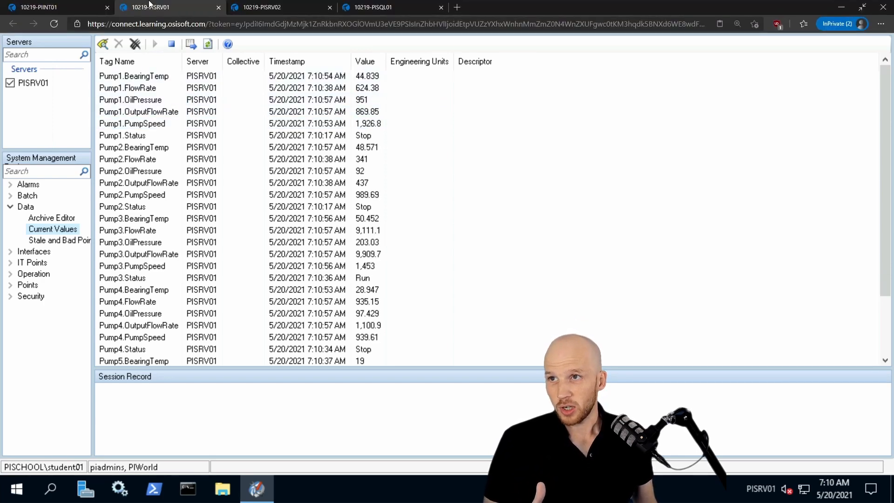
pyautogui.click(57, 6)
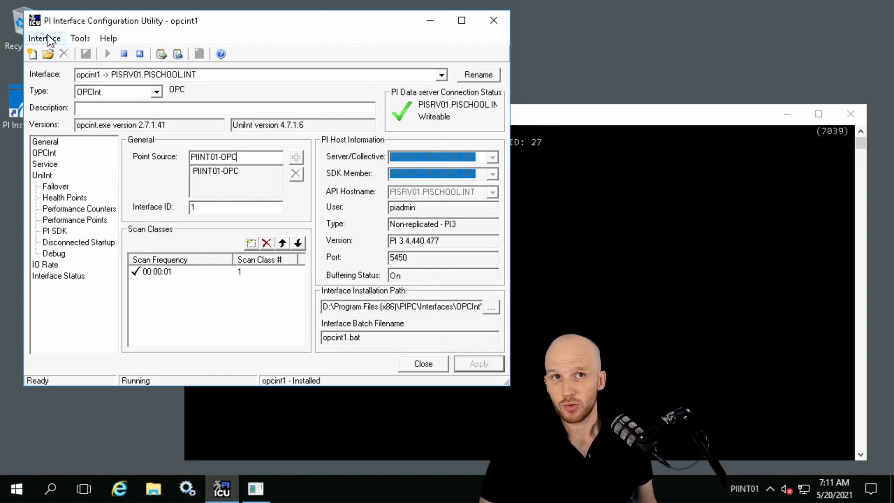
pyautogui.click(80, 41)
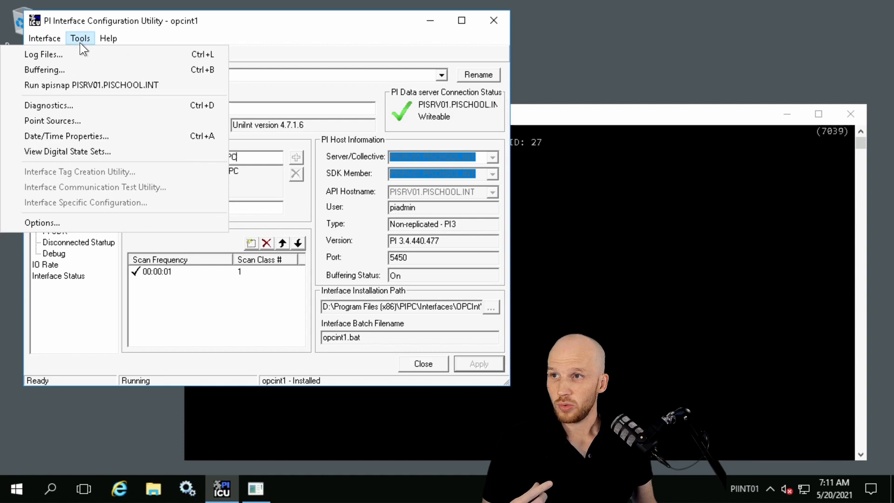
pyautogui.click(68, 70)
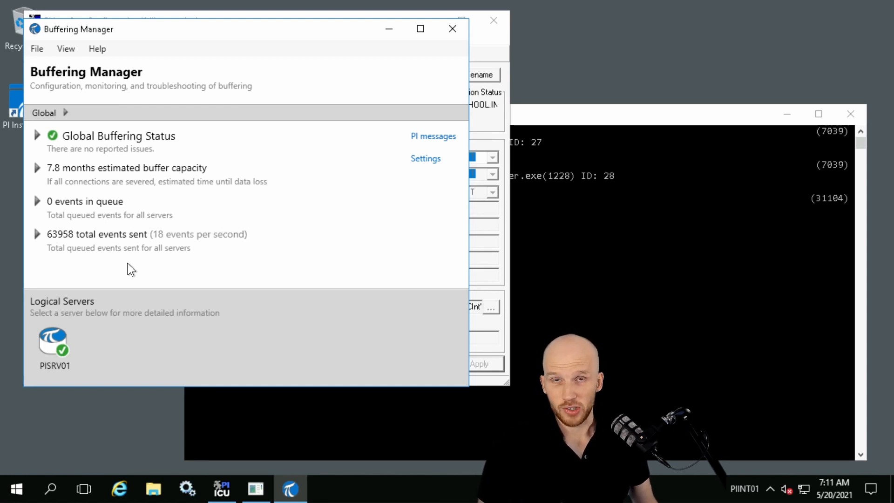
pyautogui.click(452, 29)
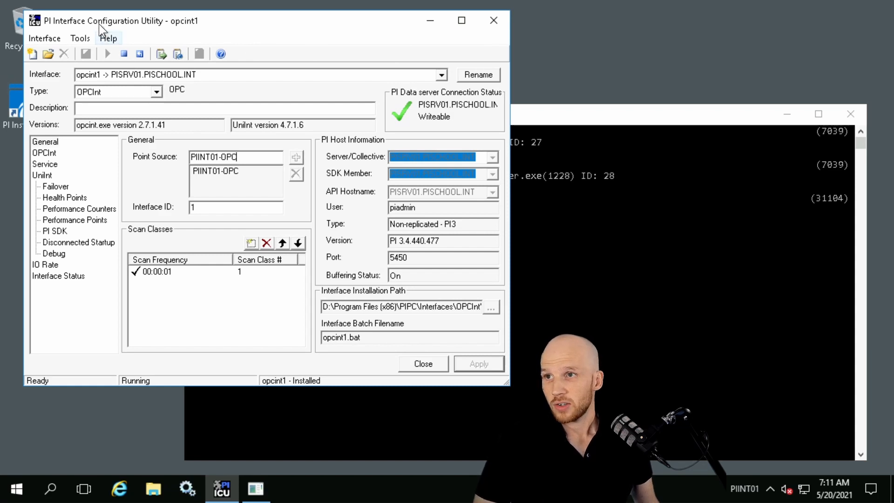
# Open the PI Install Kits folder on the desktop and run OPCInt_ReadOnly_2.7.1.41_.exe as administrator
pyautogui.moveTo(99, 23); pyautogui.dragTo(149, 25)
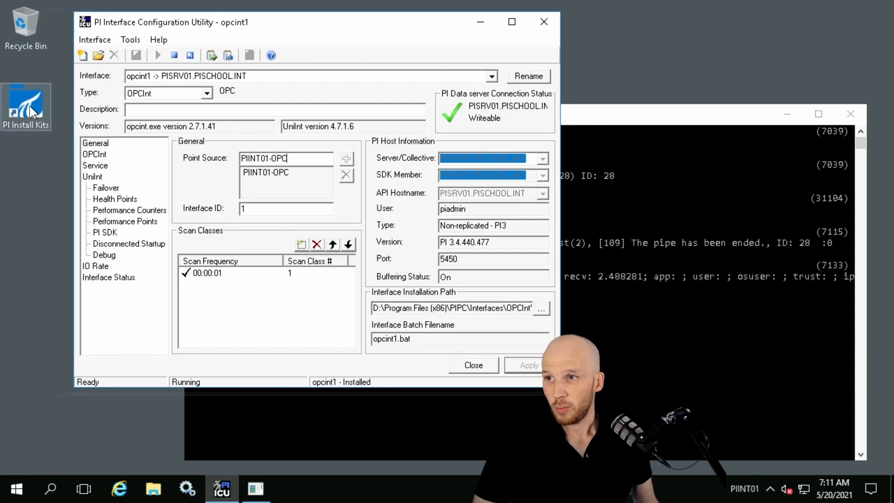
pyautogui.click(29, 106)
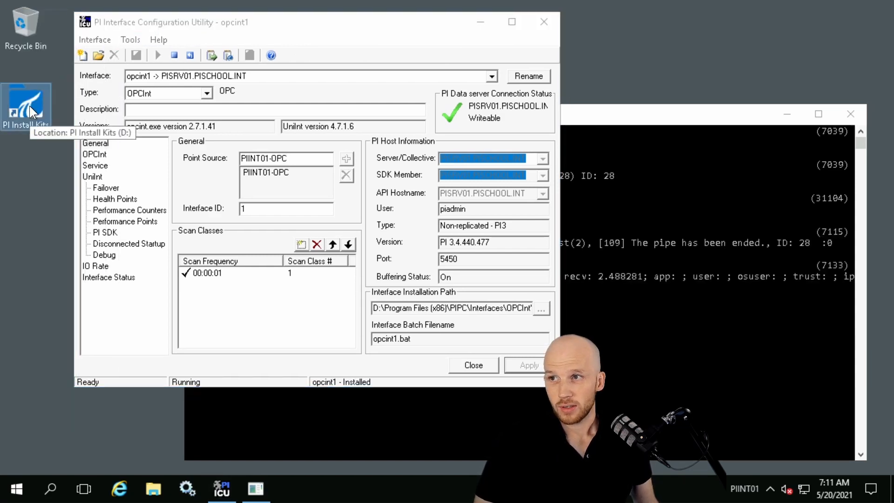
pyautogui.doubleClick(30, 105)
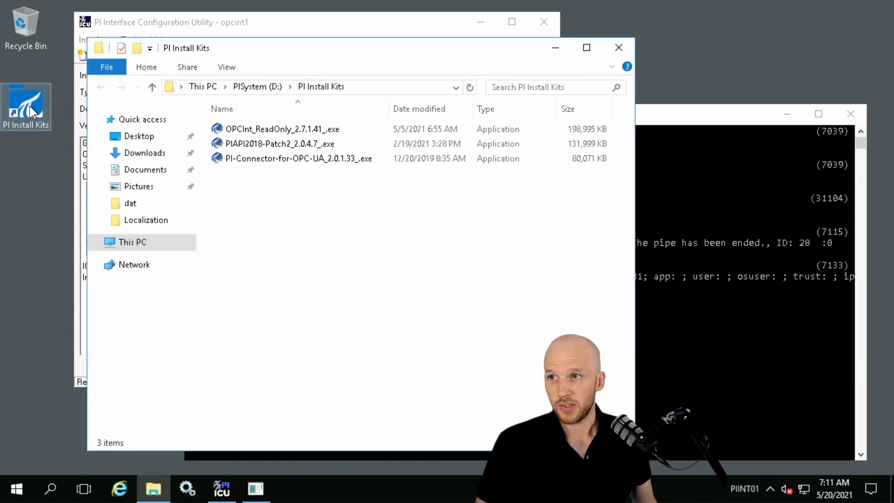
pyautogui.doubleClick(297, 129)
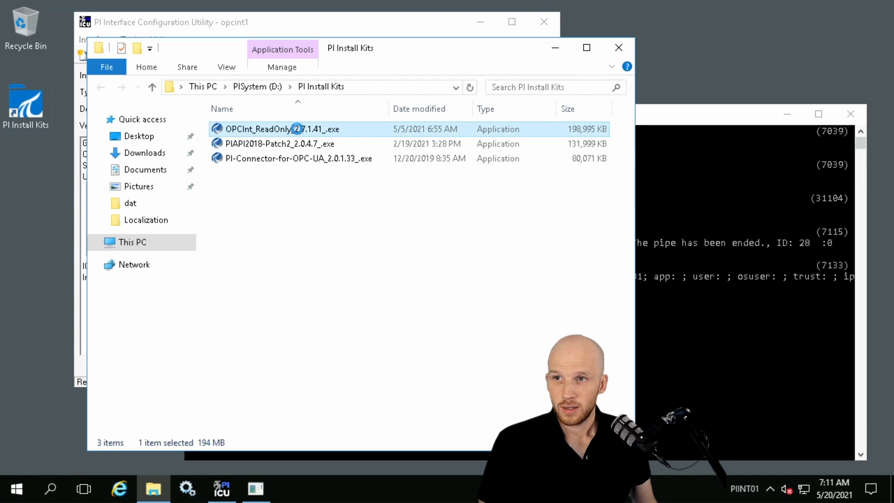
pyautogui.rightClick(297, 128)
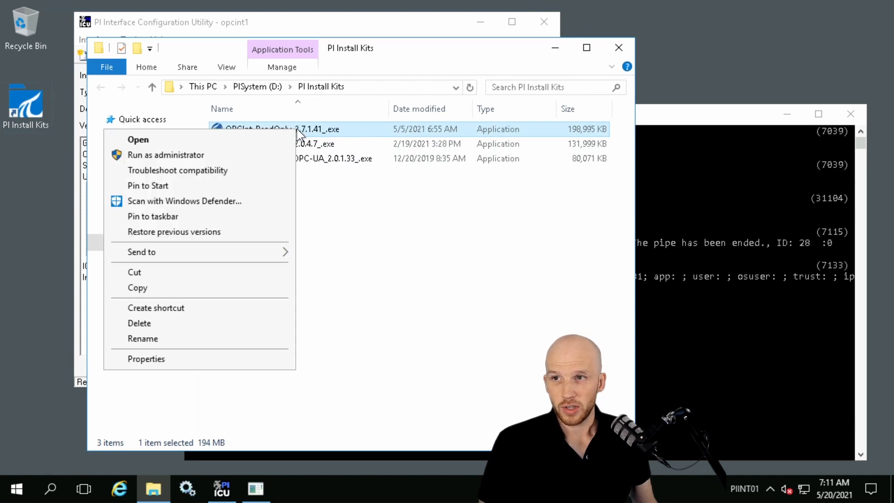
pyautogui.click(217, 155)
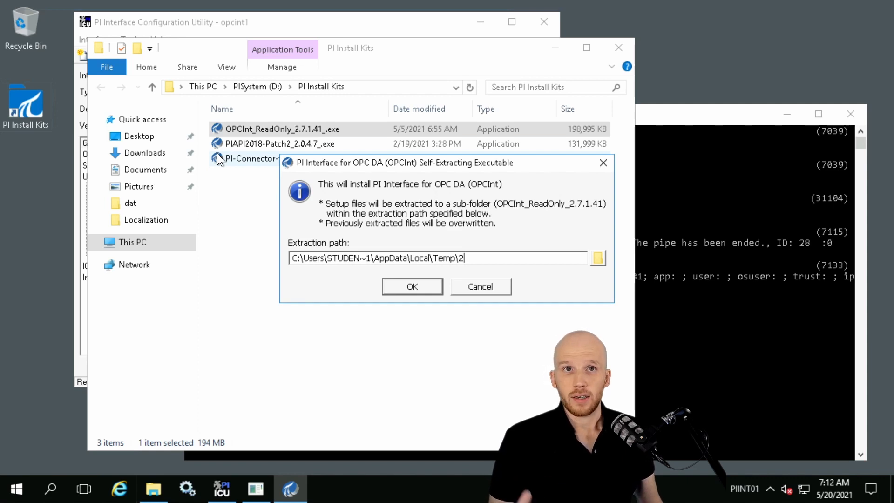
# Extract the setup files to the default path and run the PI Interface for OPC DA 2.7.1.41 Read-Only setup through to completion
pyautogui.click(393, 290)
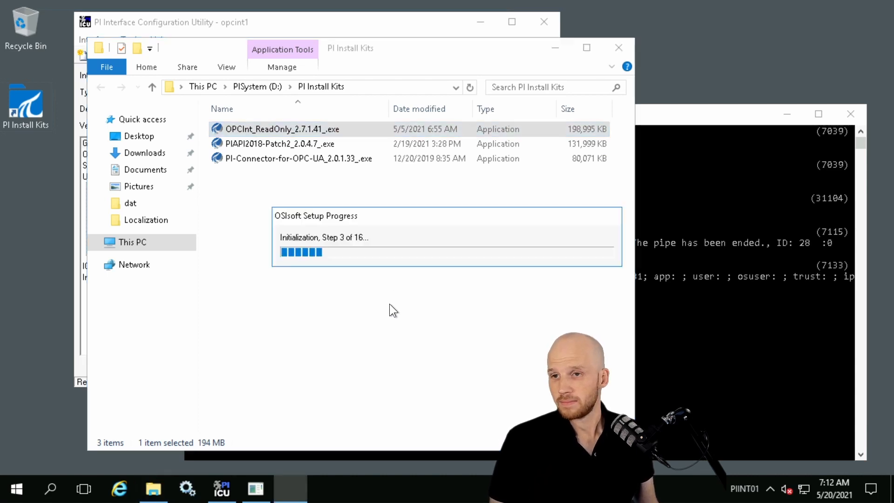
pyautogui.click(528, 355)
pyautogui.click(530, 355)
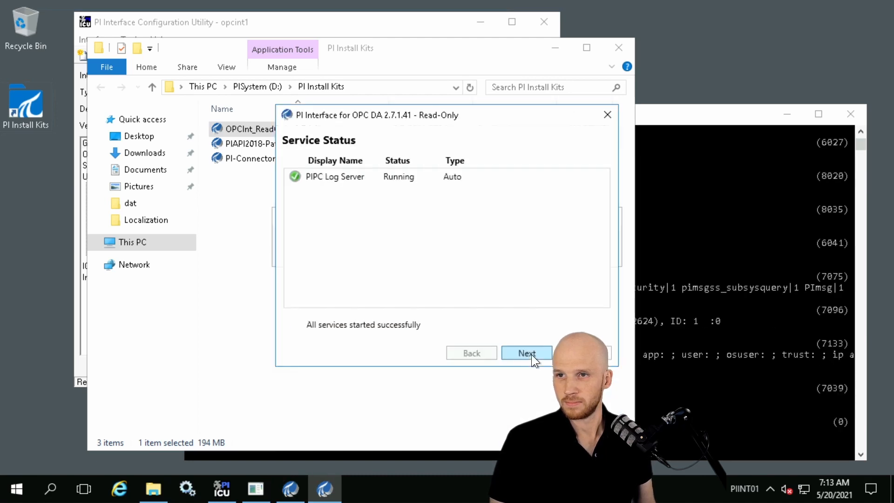
pyautogui.click(527, 353)
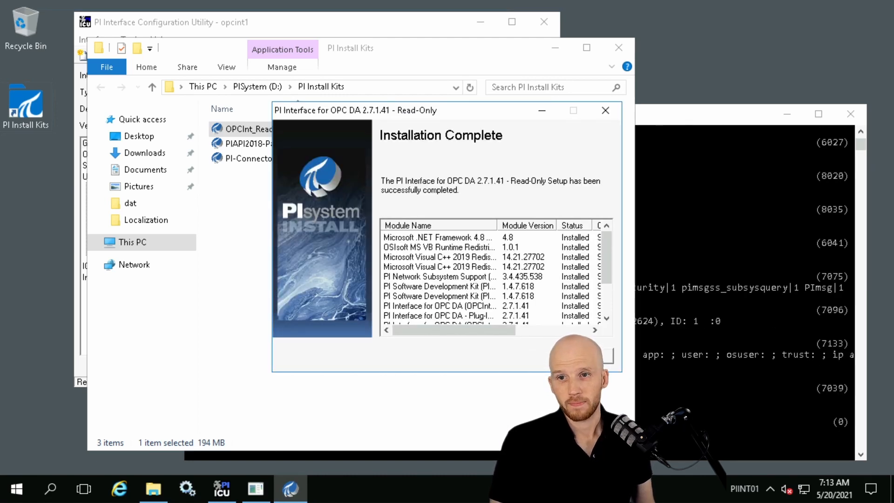
# Close the completed setup and bring the PI Interface Configuration Utility to the front
pyautogui.click(587, 356)
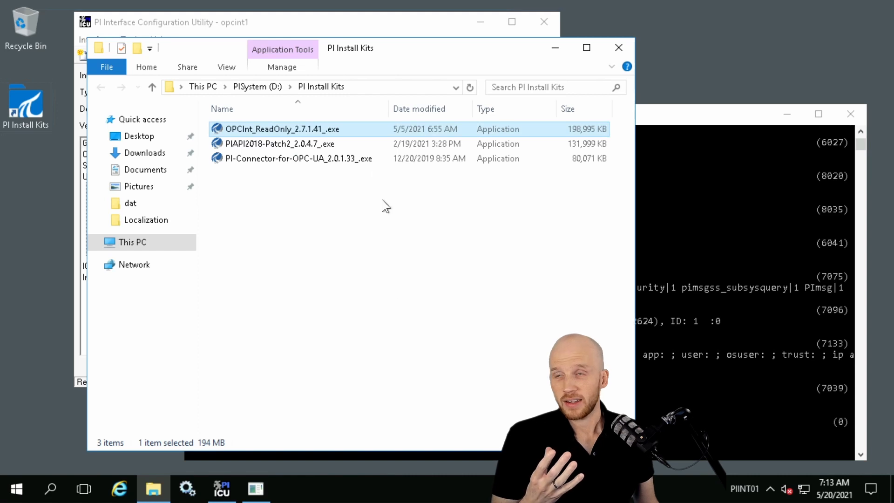
pyautogui.click(351, 21)
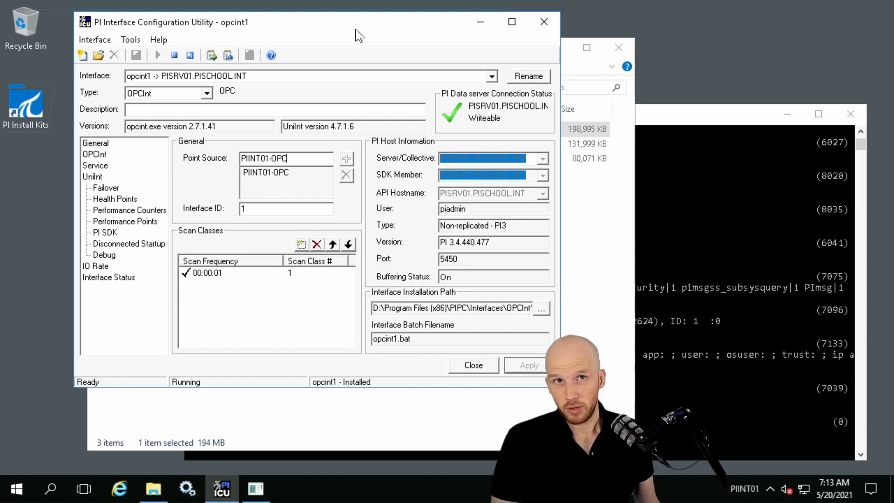
# Switch to the PISRV01 session and examine the OPCpE connection's identity and trust in Network Manager Statistics
pyautogui.moveTo(163, 6)
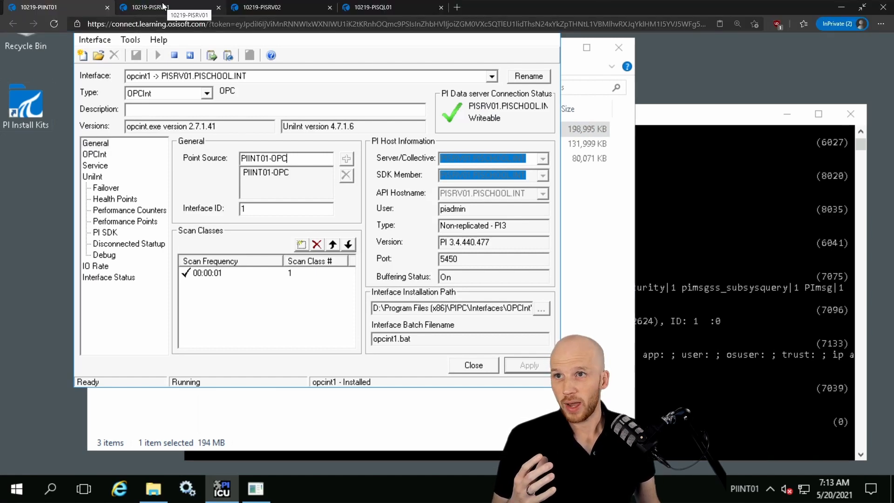
pyautogui.click(167, 7)
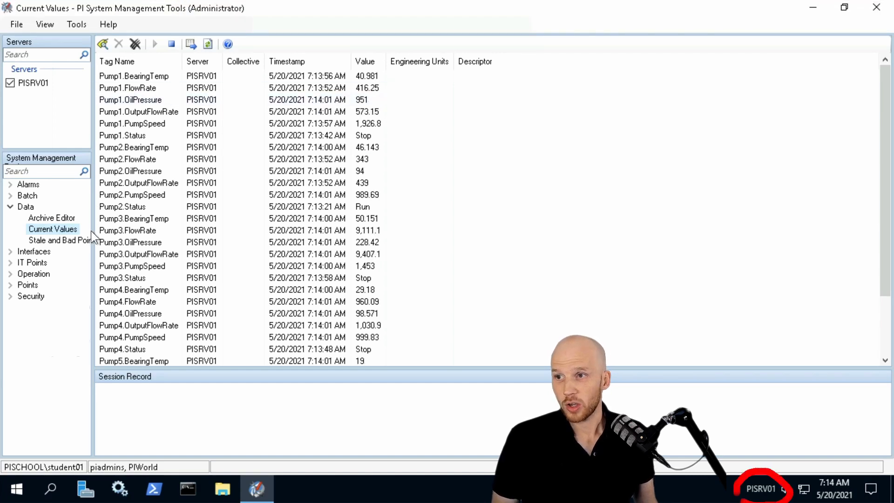
pyautogui.click(10, 274)
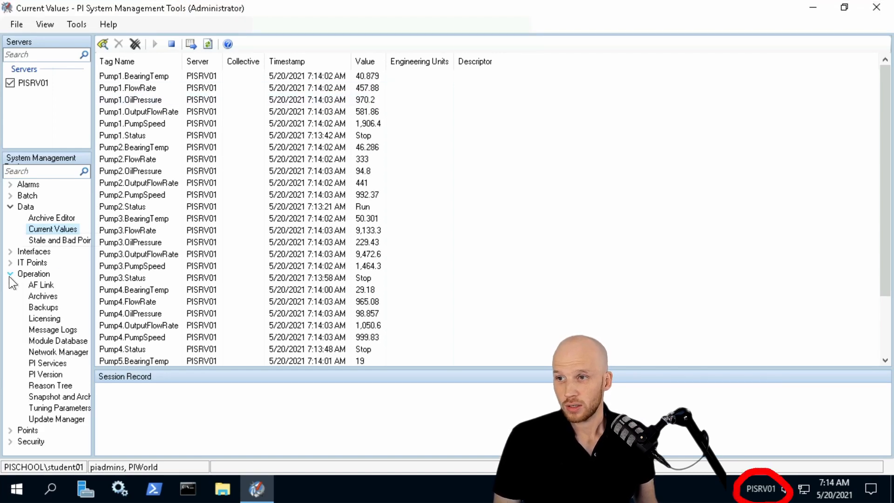
pyautogui.click(57, 351)
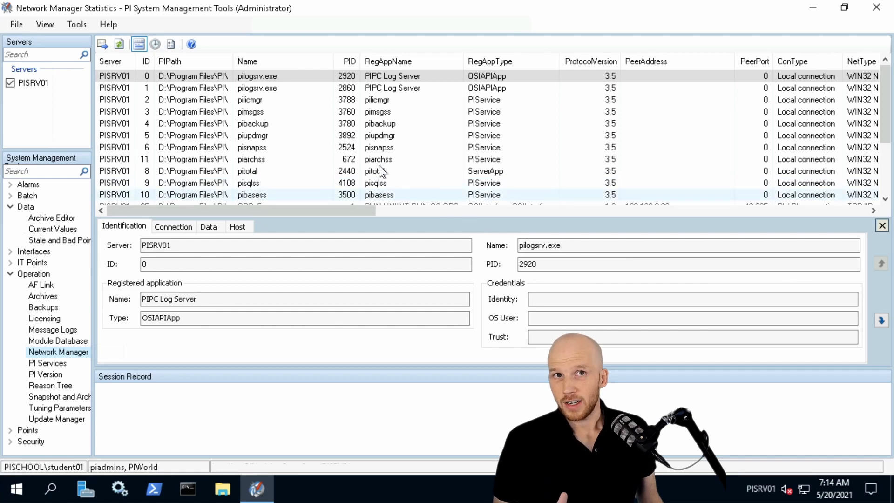
pyautogui.click(319, 127)
pyautogui.scroll(-3, 319, 129)
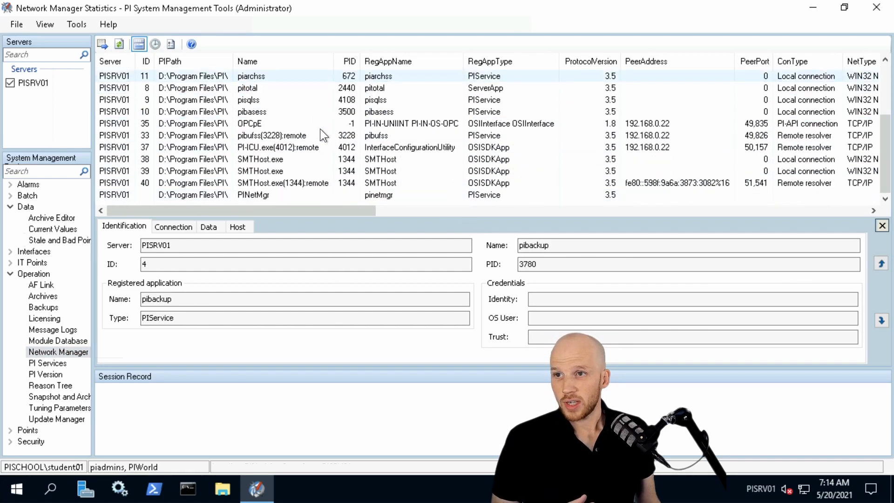
pyautogui.click(257, 125)
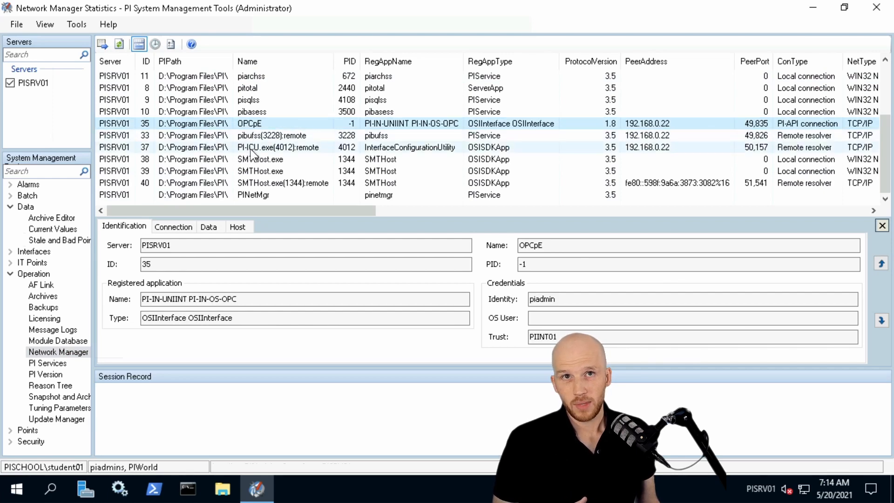
pyautogui.moveTo(253, 211); pyautogui.dragTo(753, 197)
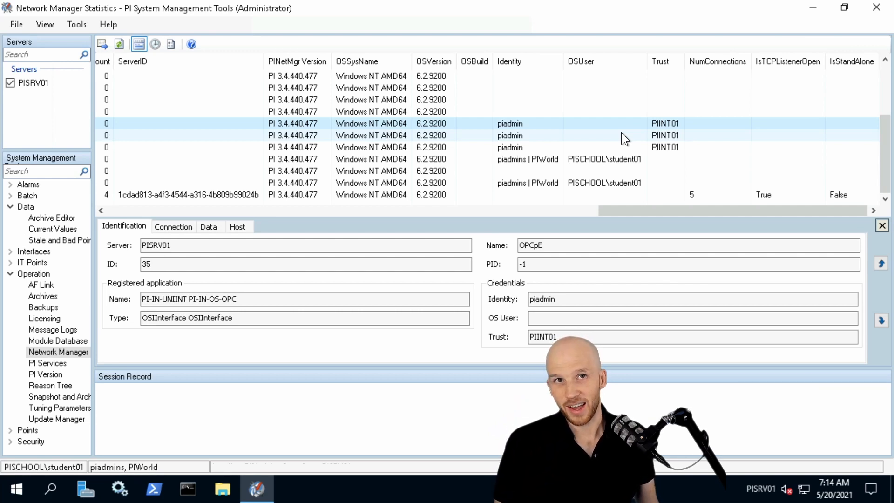
# Open Mappings & Trusts in the Security tools and review the list of PI trusts
pyautogui.click(10, 442)
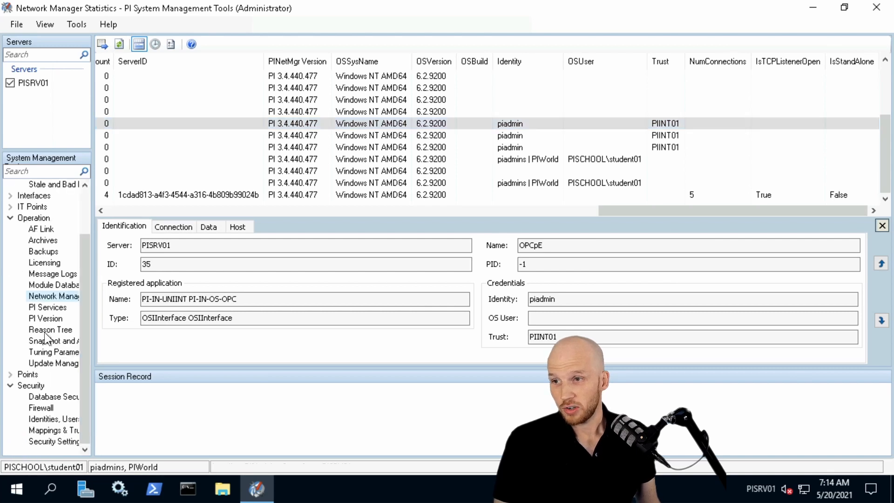
pyautogui.click(50, 429)
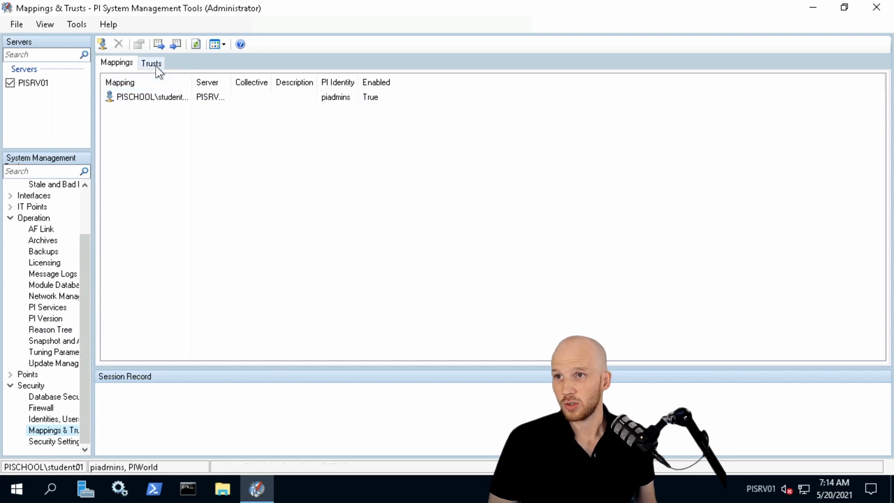
pyautogui.click(155, 66)
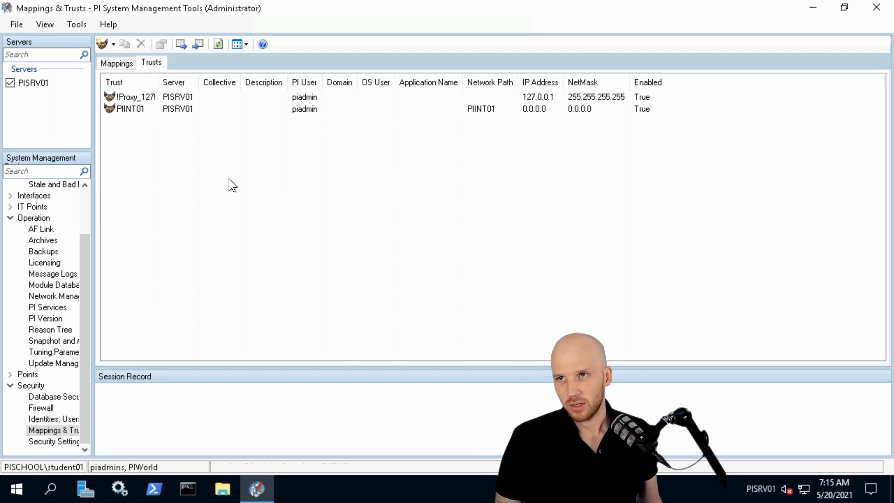
# Return to the PIINT01 session and browse to the D:\Program Files (x86)\PIPC\Interfaces\OPCInt folder, moving its window aside
pyautogui.moveTo(193, 4)
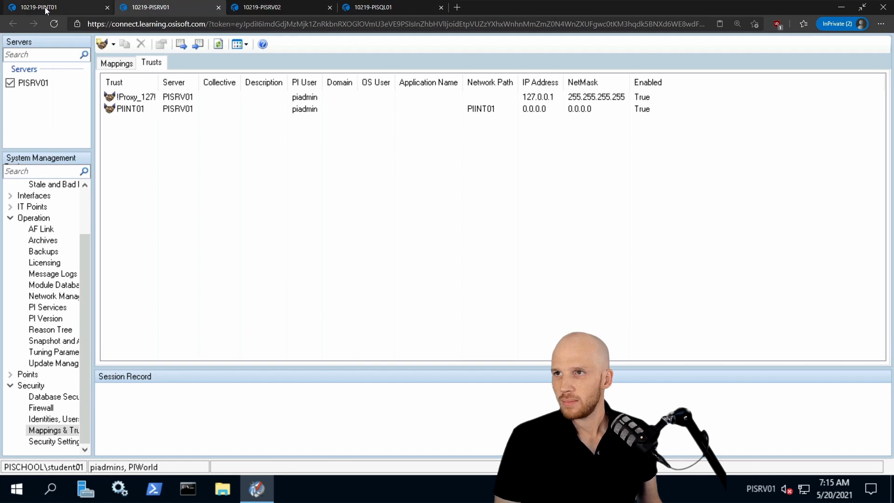
pyautogui.click(47, 8)
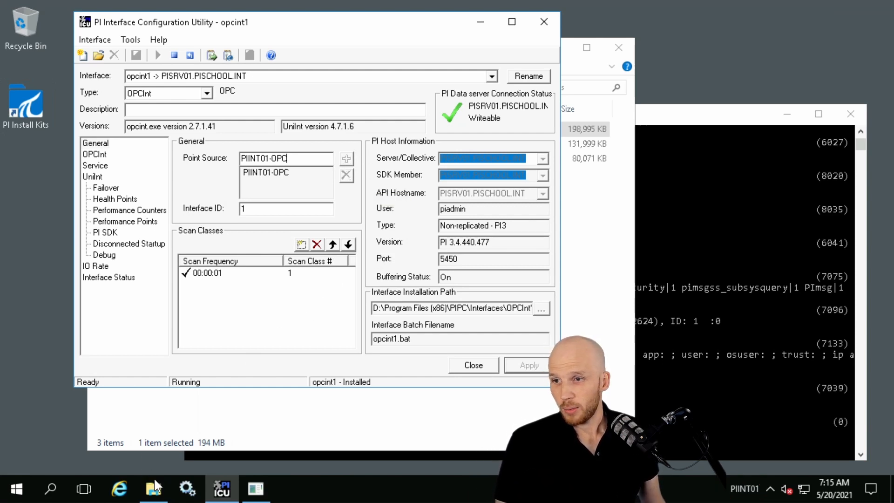
pyautogui.moveTo(156, 497)
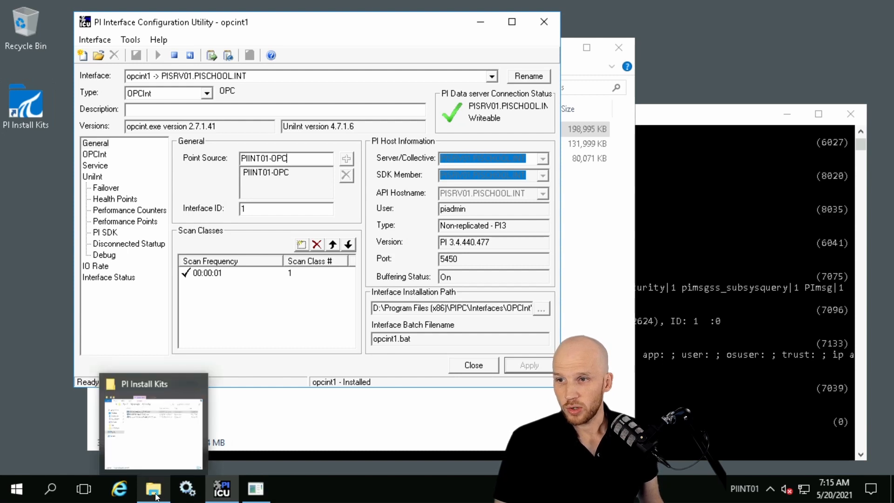
pyautogui.click(156, 497)
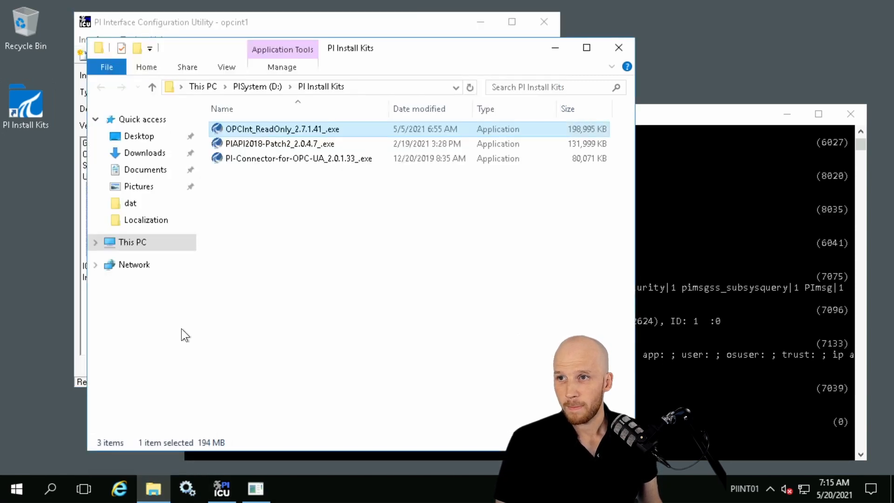
pyautogui.click(132, 243)
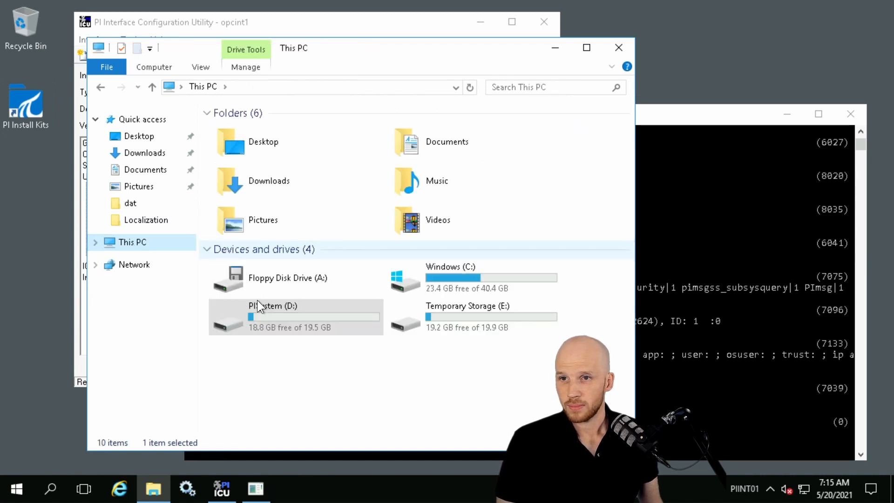
pyautogui.doubleClick(319, 324)
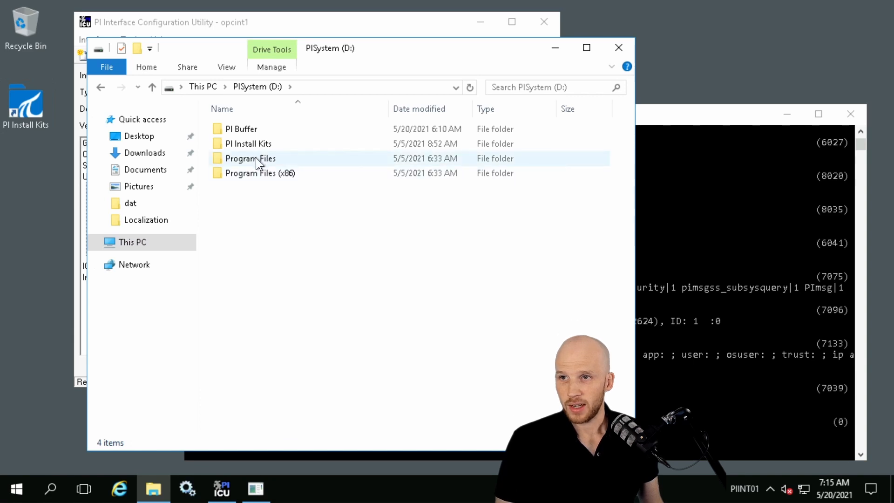
pyautogui.doubleClick(256, 172)
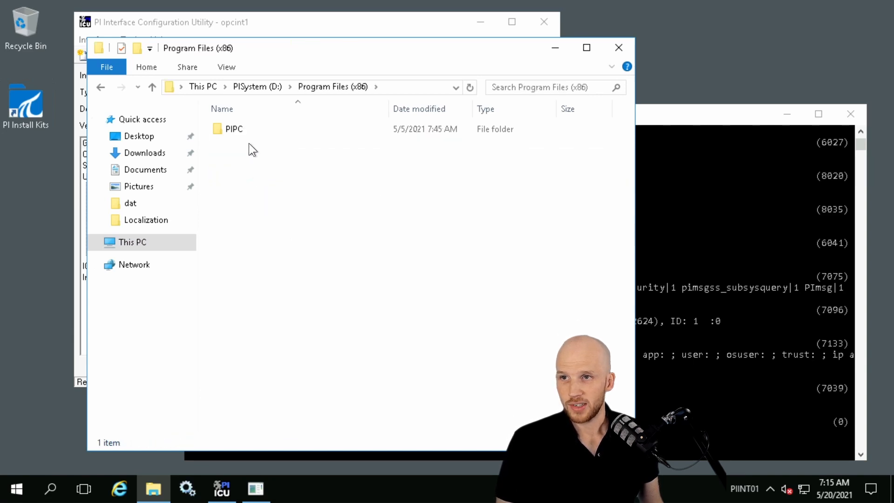
pyautogui.doubleClick(254, 131)
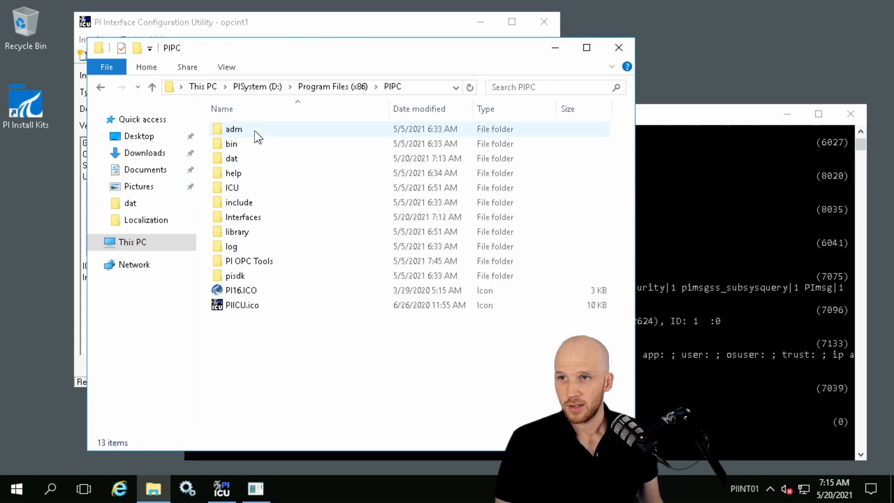
pyautogui.doubleClick(252, 218)
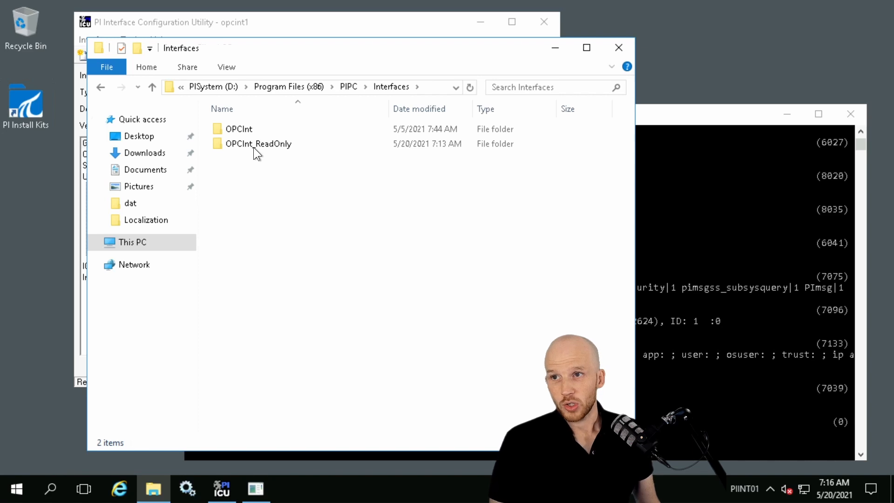
pyautogui.doubleClick(244, 129)
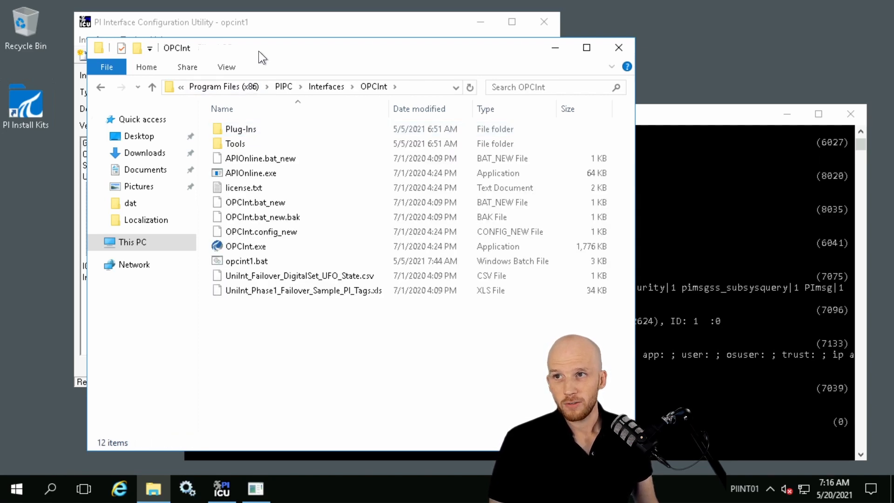
pyautogui.moveTo(260, 47); pyautogui.dragTo(309, 104)
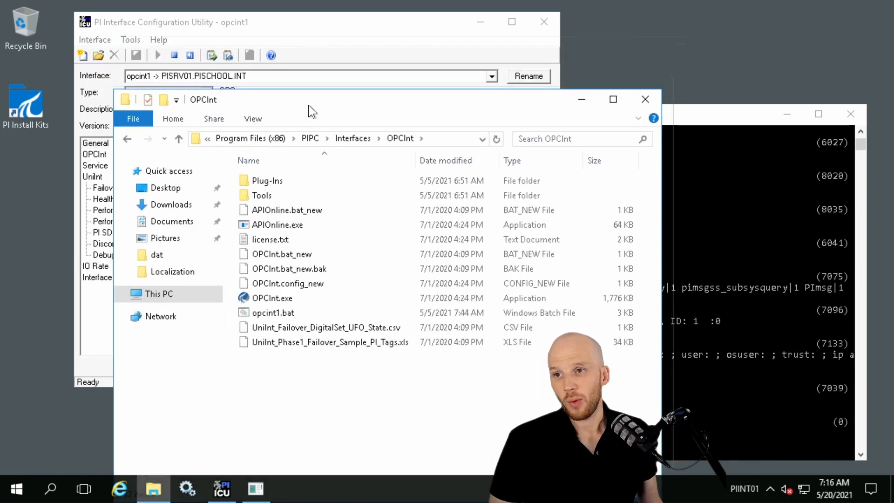
# Open opcint1.bat in Notepad, examine its active opcint.exe command line and startup parameters, and close the file unchanged
pyautogui.click(304, 312)
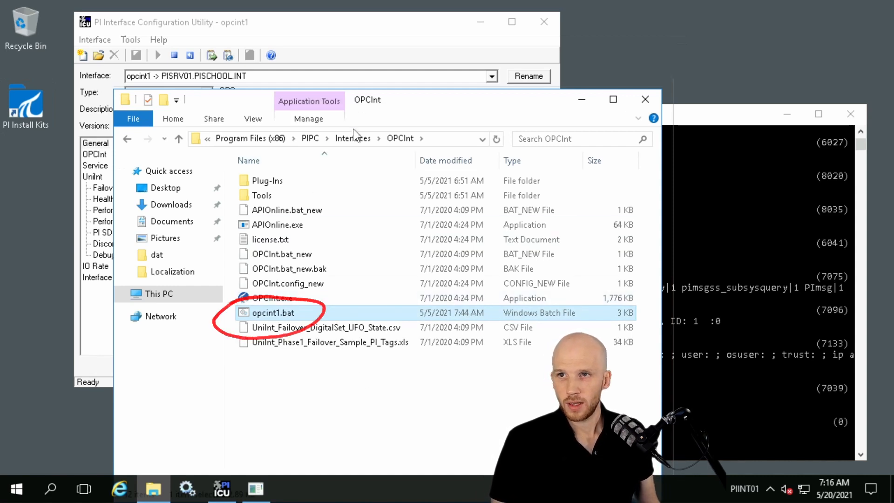
pyautogui.rightClick(273, 314)
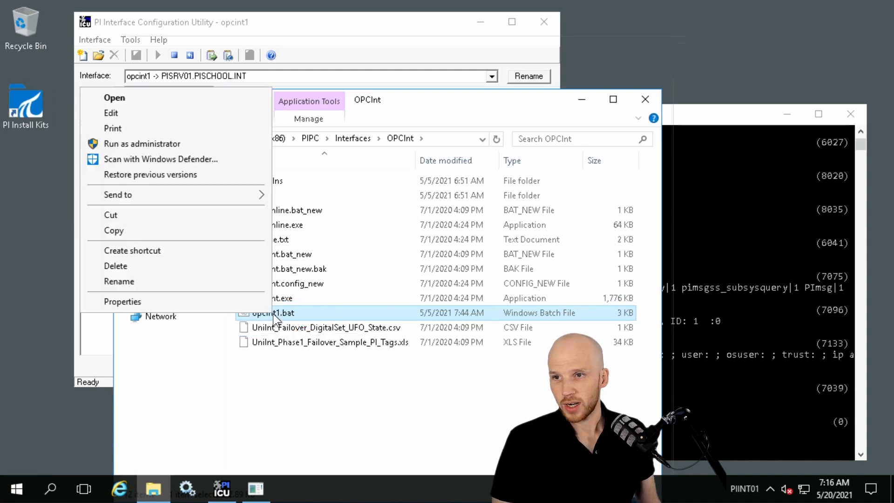
pyautogui.click(140, 117)
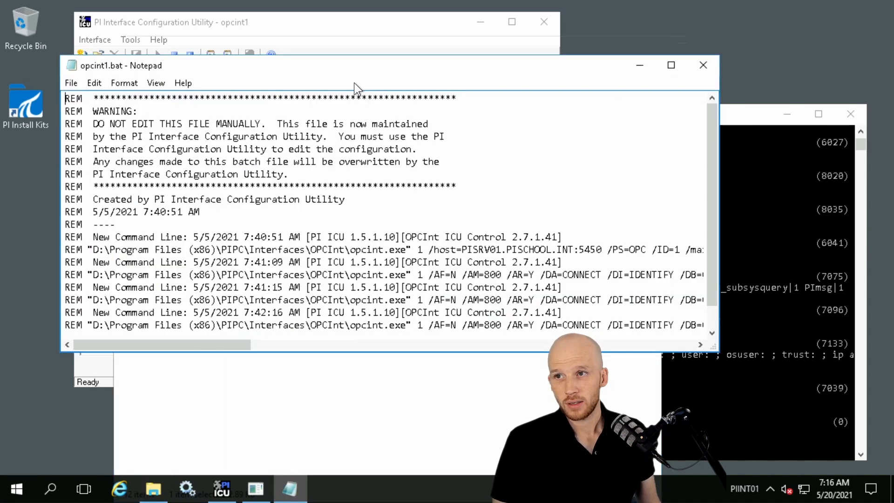
pyautogui.moveTo(365, 63); pyautogui.dragTo(530, 16)
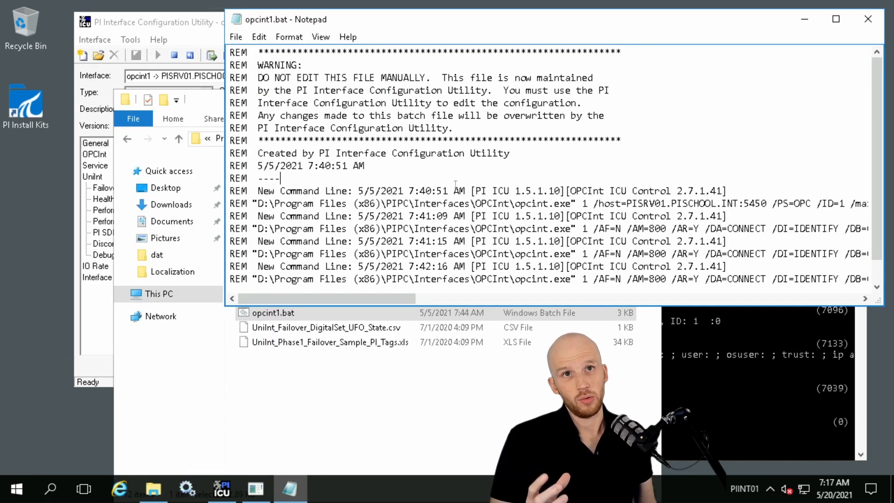
pyautogui.click(878, 287)
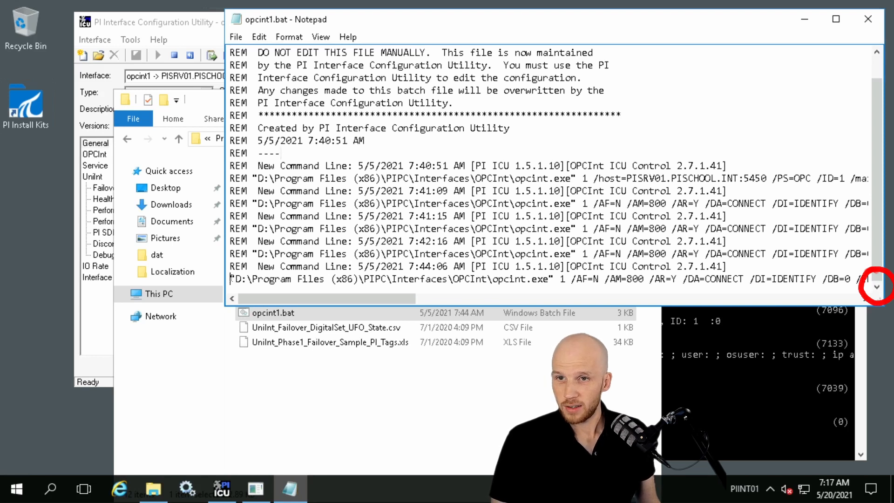
pyautogui.moveTo(232, 279); pyautogui.dragTo(555, 280)
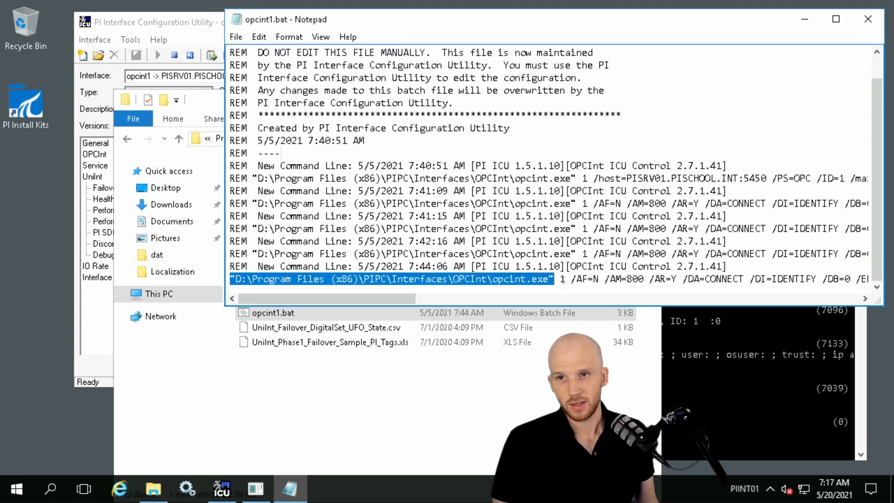
pyautogui.click(576, 280)
pyautogui.moveTo(342, 298); pyautogui.dragTo(518, 291)
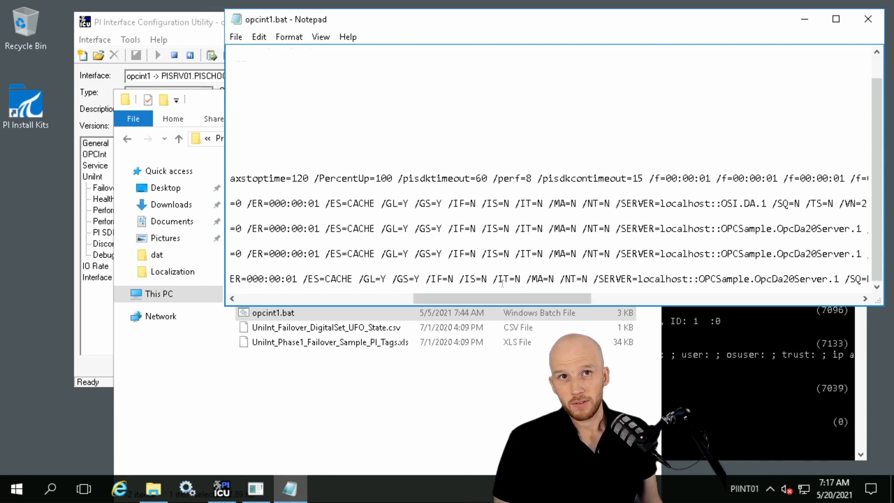
pyautogui.moveTo(527, 297); pyautogui.dragTo(275, 306)
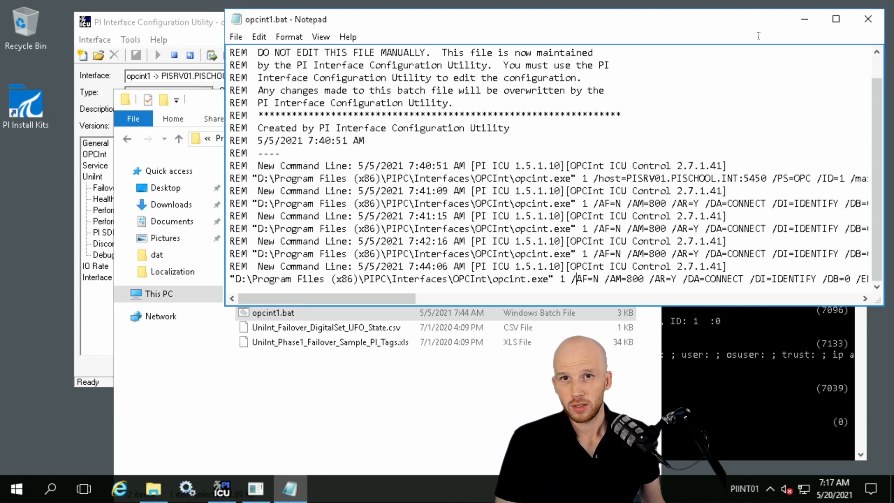
pyautogui.click(869, 19)
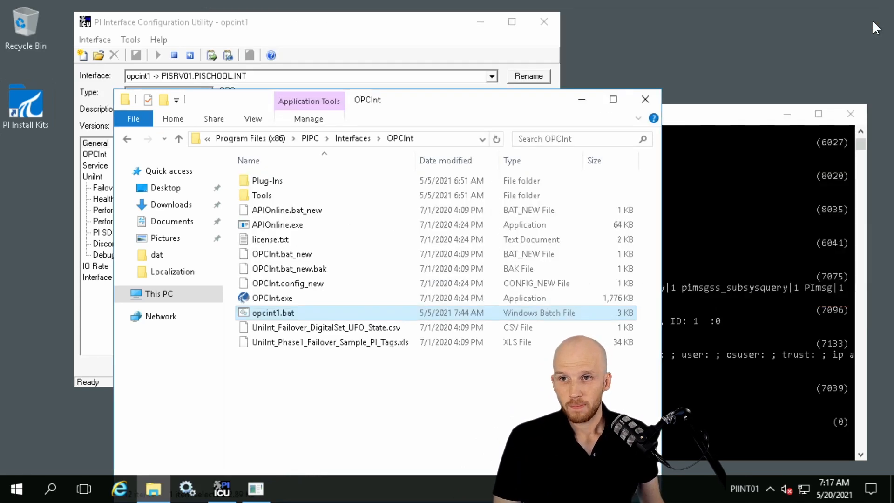
# Copy opcint1.bat from the OPCInt folder into the neighbouring OPCInt_ReadOnly folder
pyautogui.rightClick(255, 314)
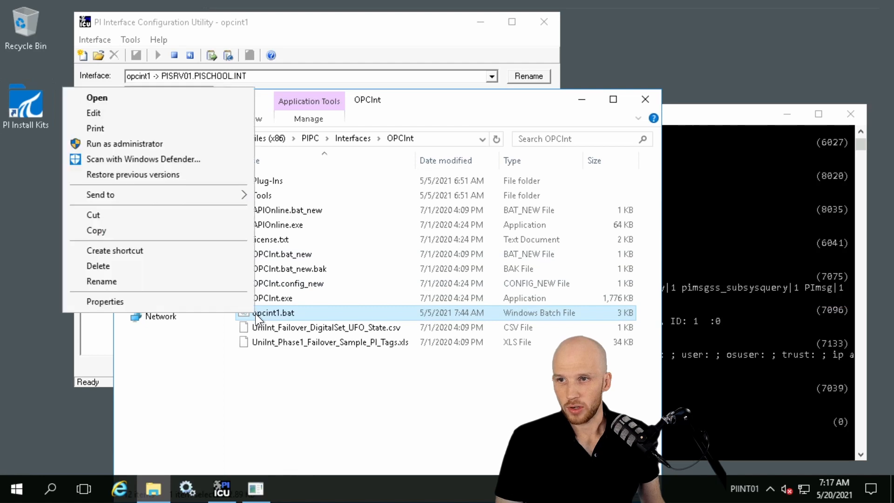
pyautogui.click(196, 234)
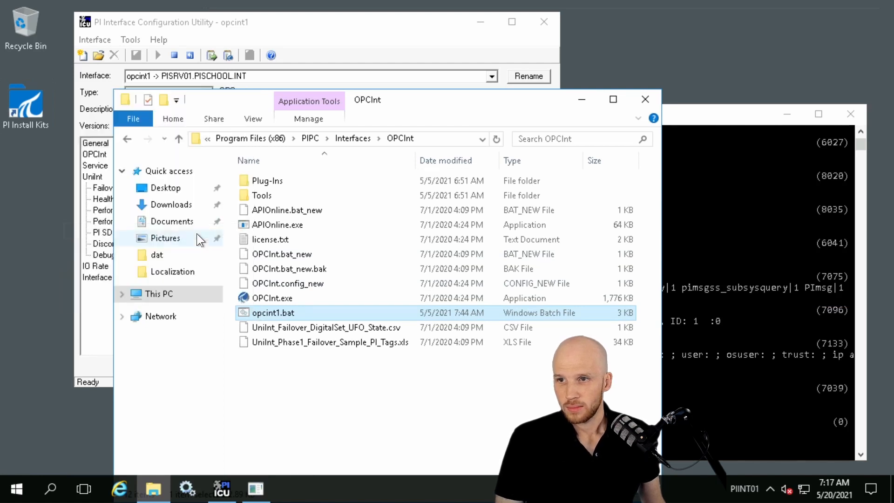
pyautogui.click(352, 138)
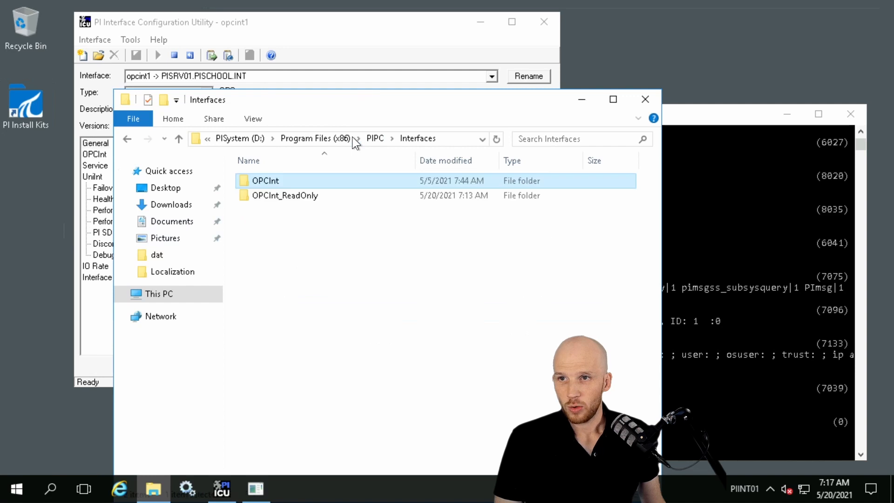
pyautogui.doubleClick(291, 196)
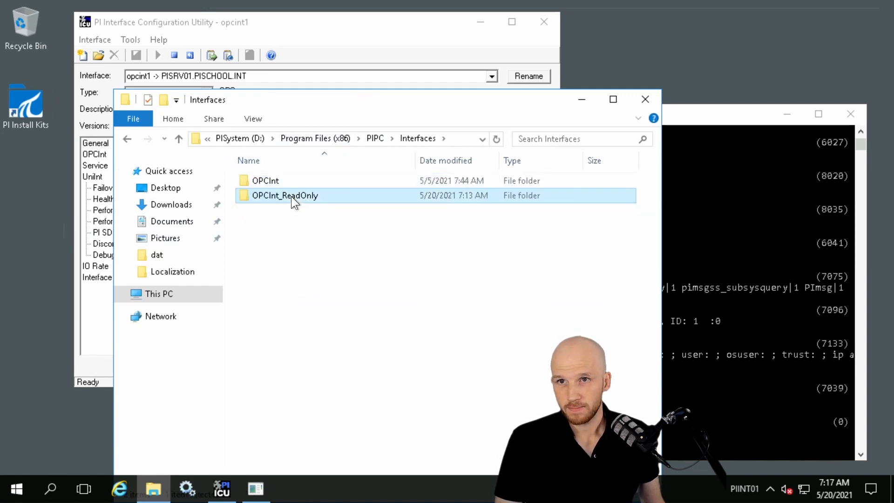
pyautogui.rightClick(320, 348)
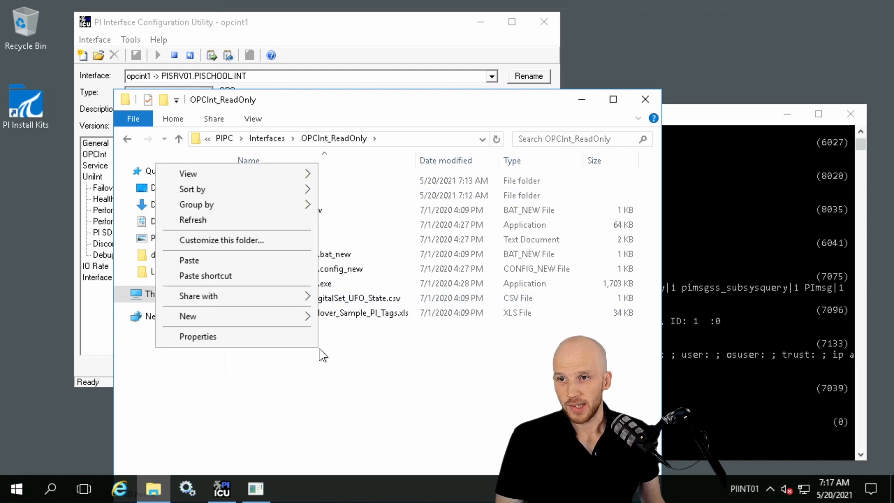
pyautogui.click(273, 262)
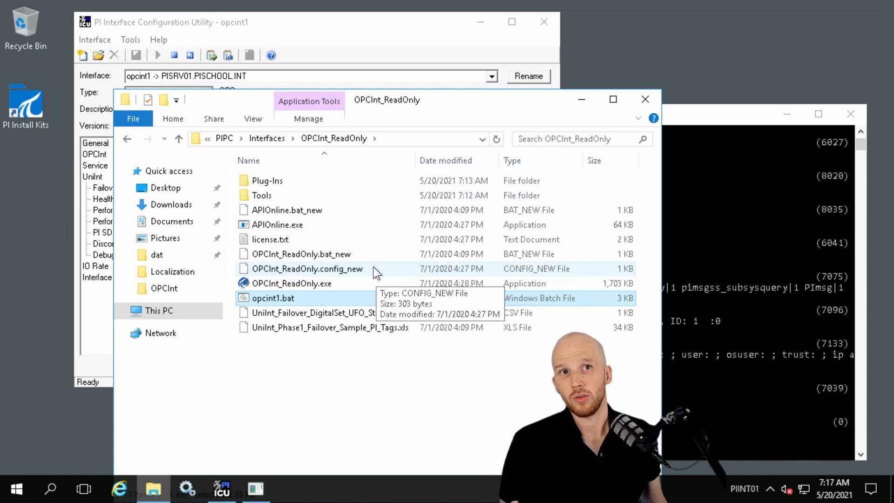
# Check the Read-only attribute in the properties of the copied opcint1.bat
pyautogui.rightClick(278, 298)
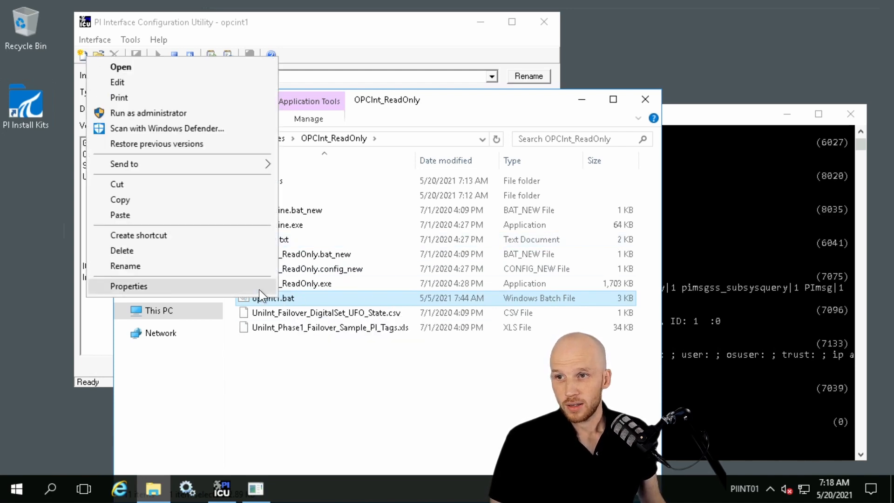
pyautogui.click(258, 288)
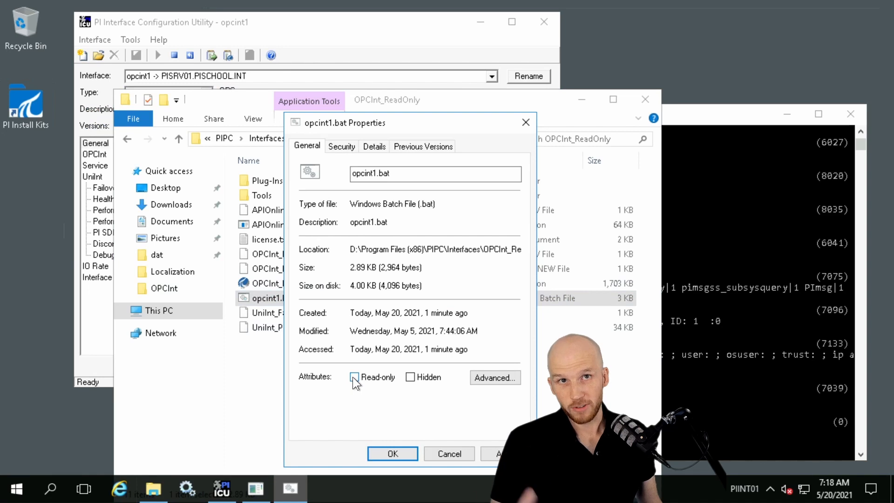
pyautogui.click(393, 453)
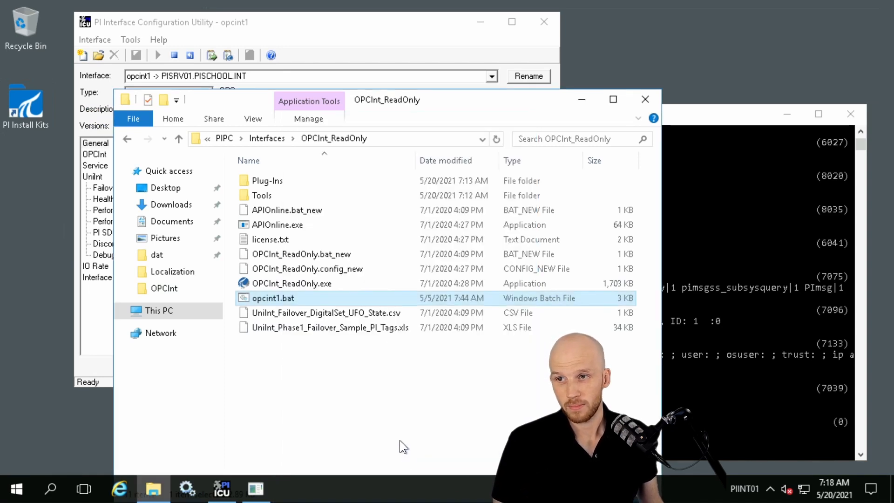
# Open the copied opcint1.bat for editing and locate the folder name in the executable path of its active command line
pyautogui.rightClick(284, 297)
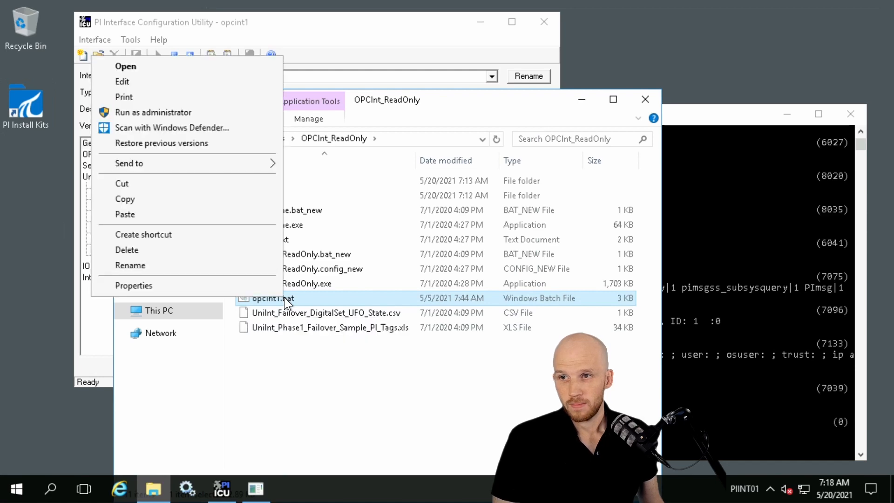
pyautogui.click(177, 83)
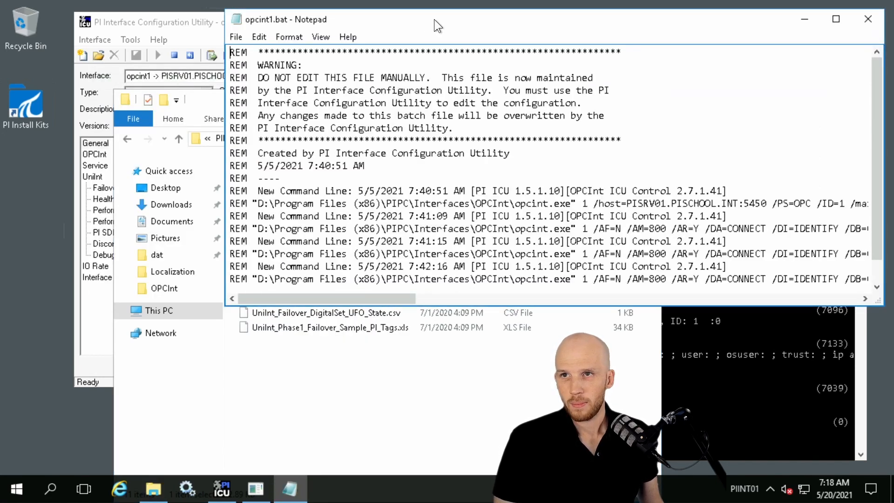
pyautogui.click(233, 279)
pyautogui.scroll(-1, 237, 278)
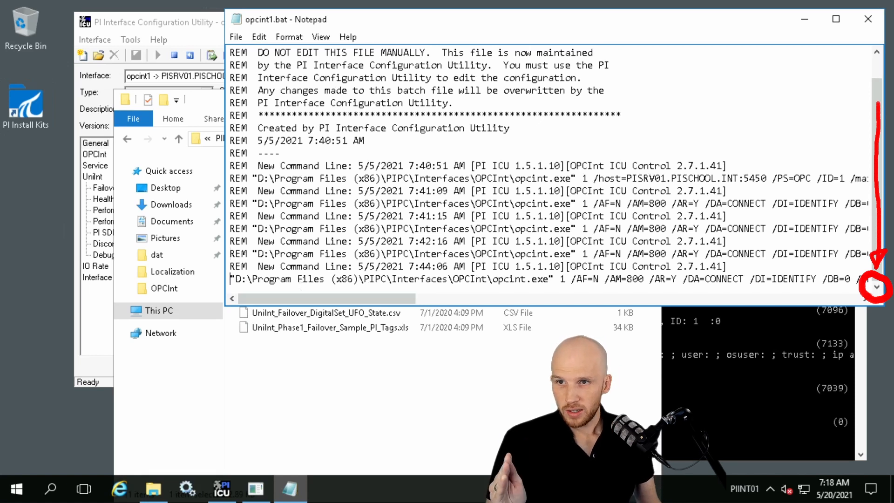
pyautogui.moveTo(236, 280); pyautogui.dragTo(549, 280)
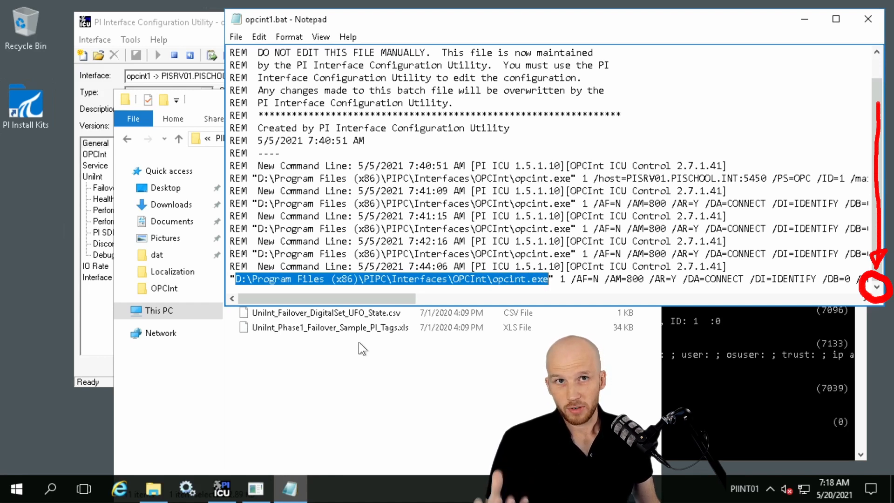
pyautogui.click(428, 278)
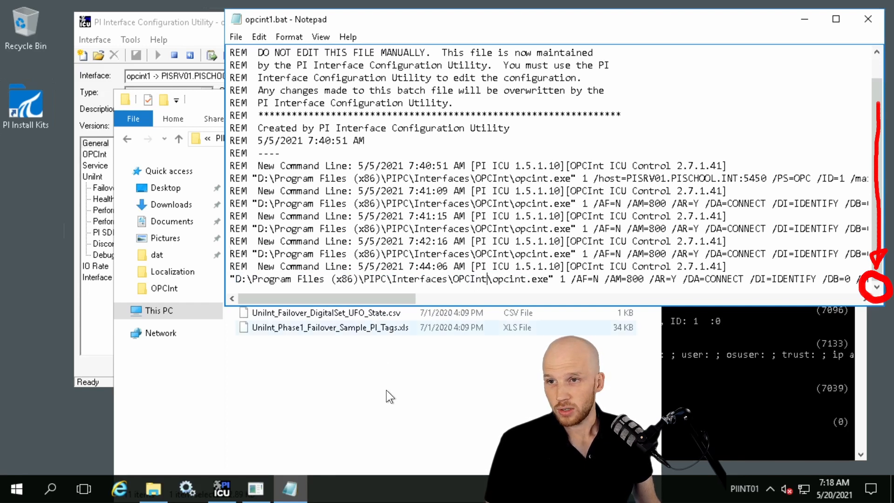
# Change the active command line's executable path to D:\Program Files (x86)\PIPC\Interfaces\OPCInt_ReadOnly\opcint_readonly.exe, matching the names in the OPCInt_ReadOnly folder
pyautogui.moveTo(211, 96); pyautogui.dragTo(203, 307)
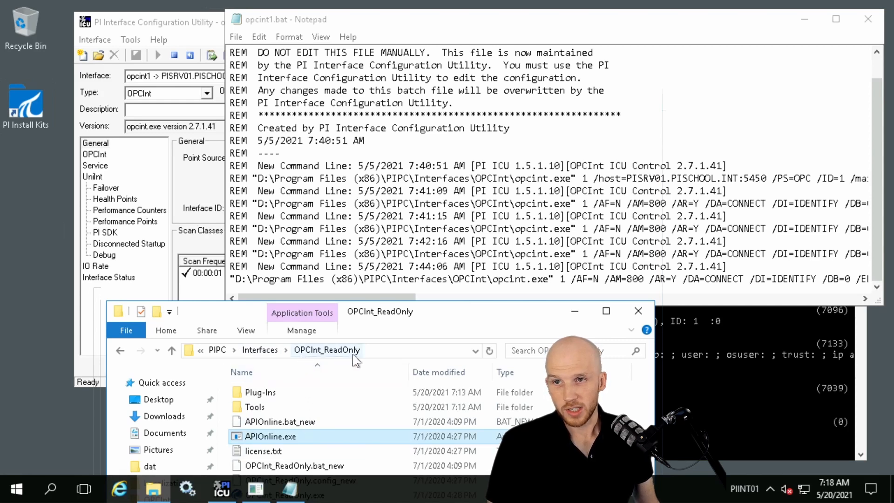
pyautogui.moveTo(406, 312); pyautogui.dragTo(353, 206)
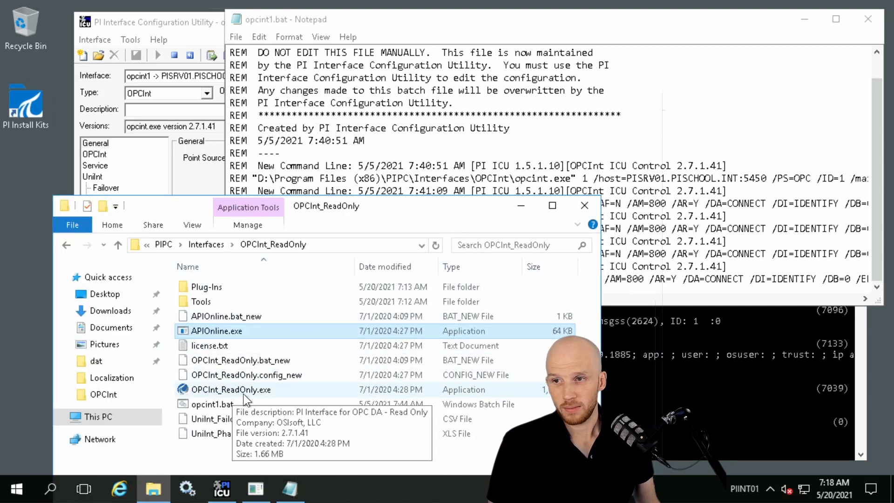
pyautogui.click(569, 16)
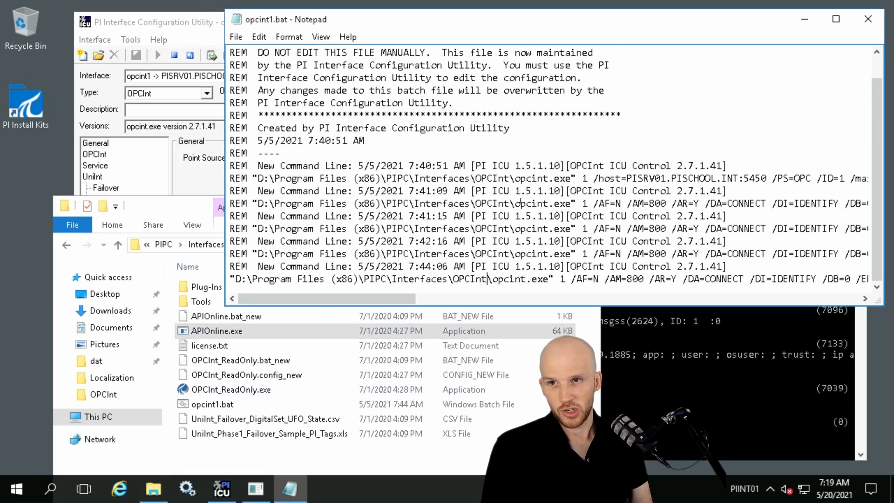
pyautogui.write('_ReadOnly')
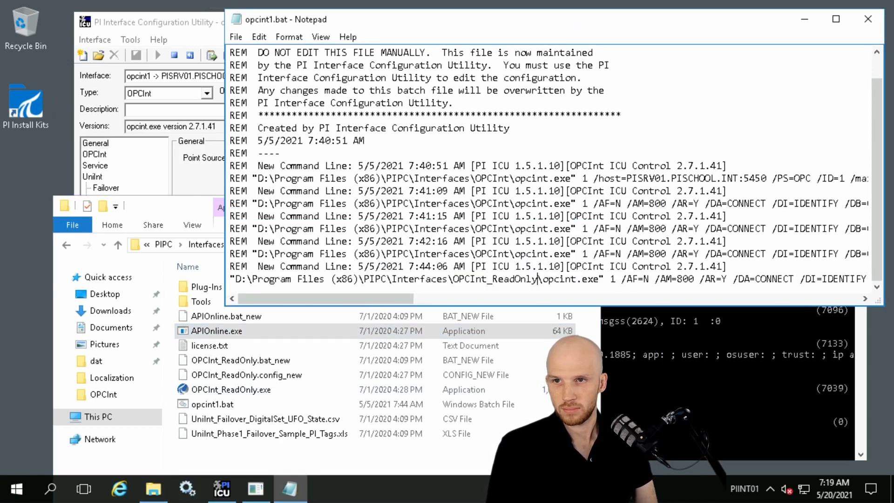
pyautogui.click(577, 278)
pyautogui.write('_readonly')
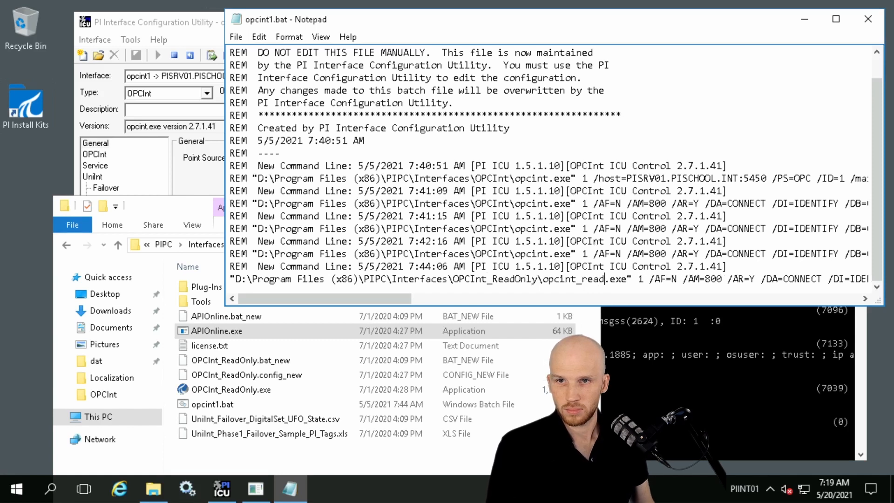
# Save the edited opcint1.bat, then close it and the OPCInt_ReadOnly folder window
pyautogui.click(236, 37)
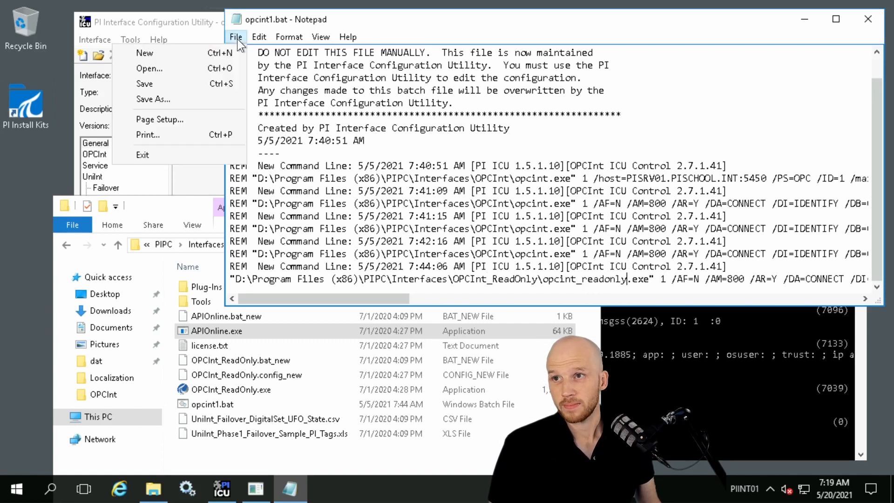
pyautogui.click(176, 84)
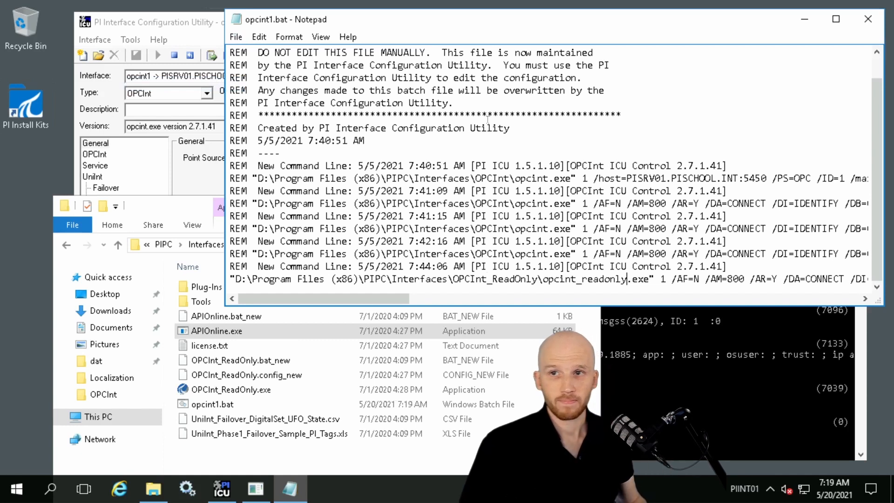
pyautogui.click(866, 19)
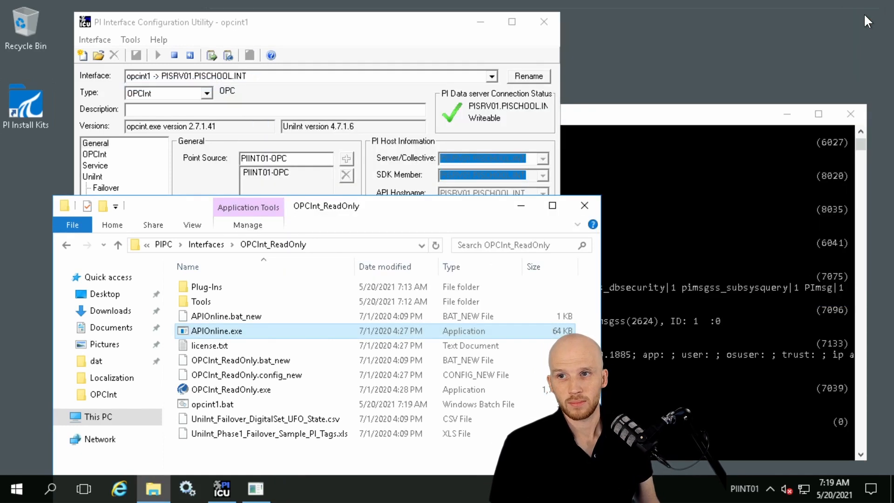
pyautogui.click(585, 204)
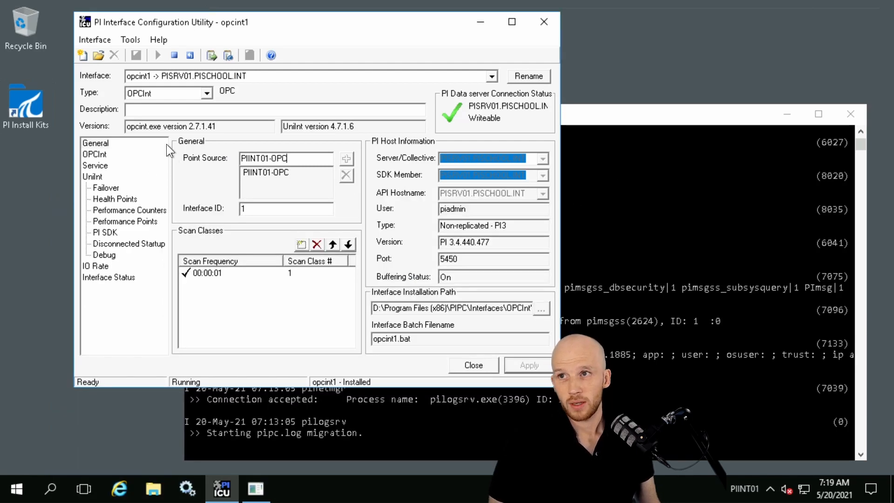
# Create a new Windows interface instance from the opcint1.bat file in OPCInt_ReadOnly and acknowledge the duplicate point source and ID warning
pyautogui.click(96, 37)
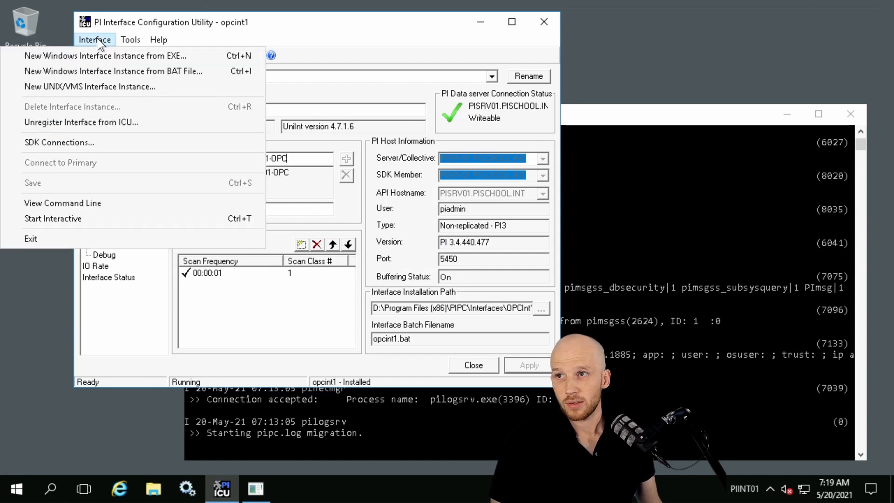
pyautogui.click(64, 72)
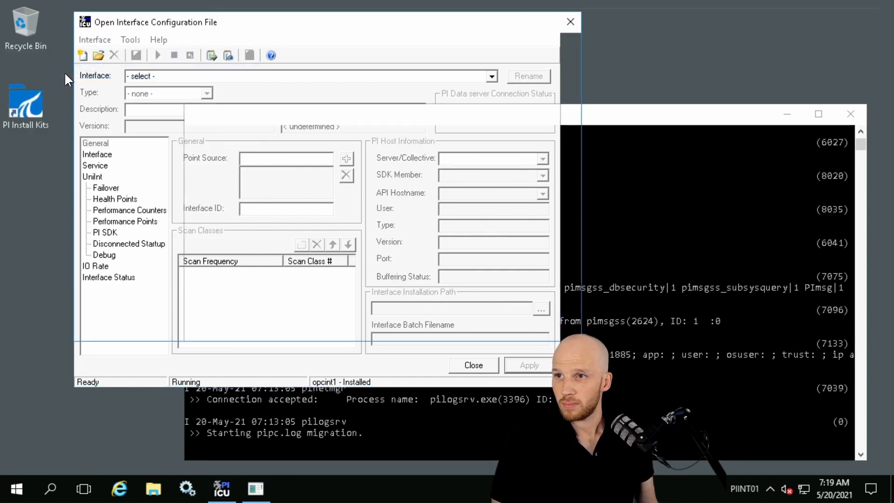
pyautogui.moveTo(242, 22); pyautogui.dragTo(428, 26)
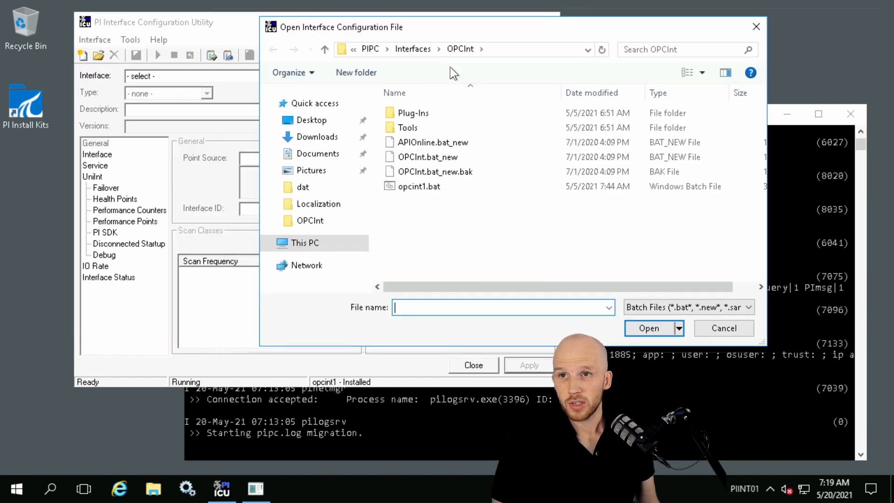
pyautogui.click(418, 48)
pyautogui.doubleClick(431, 126)
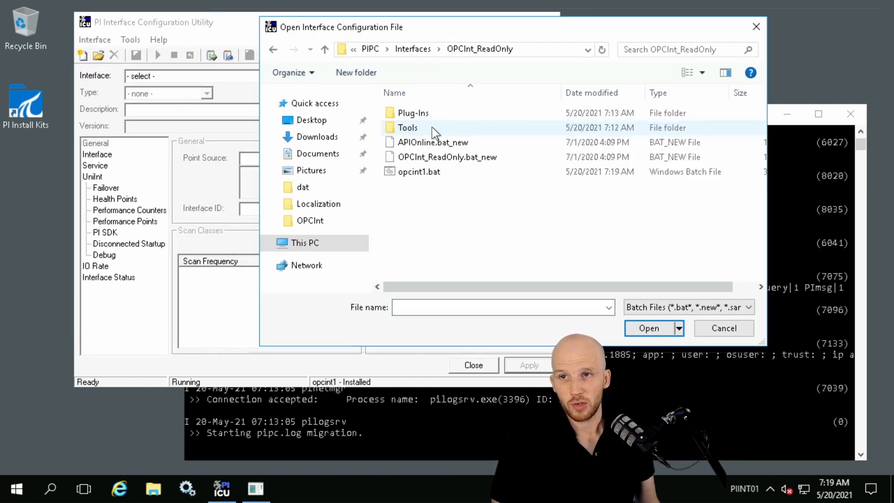
pyautogui.click(415, 172)
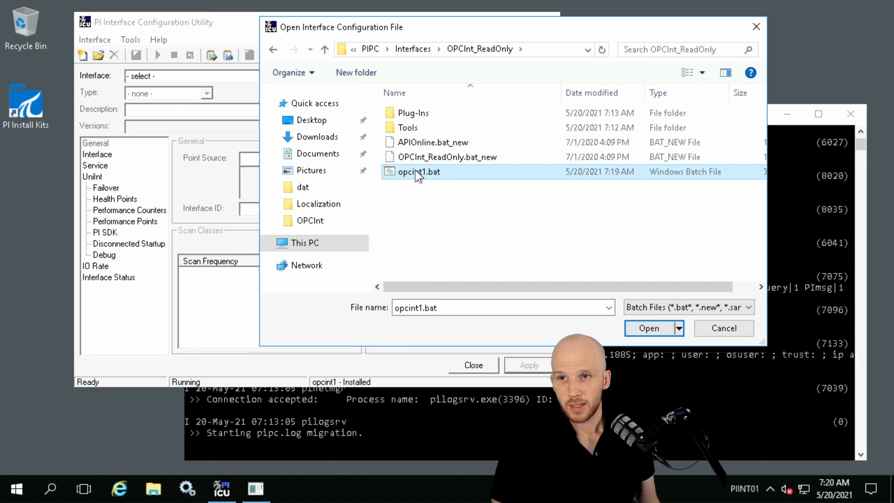
pyautogui.click(638, 331)
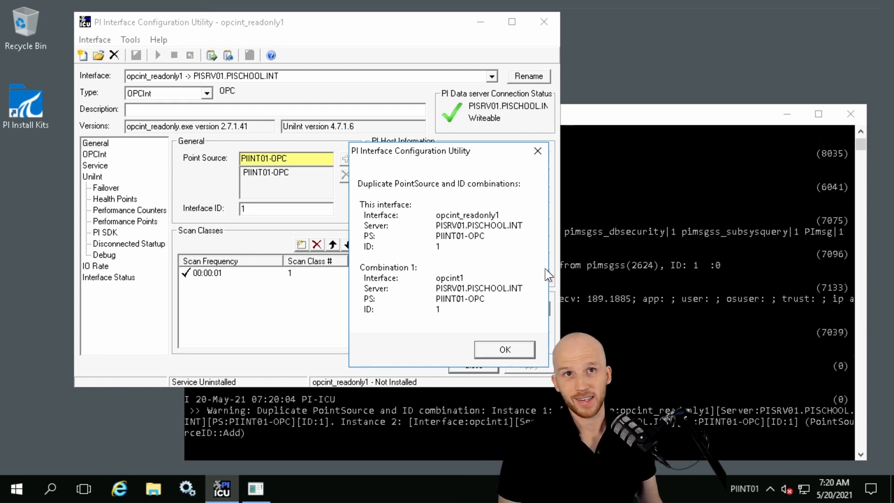
pyautogui.click(516, 345)
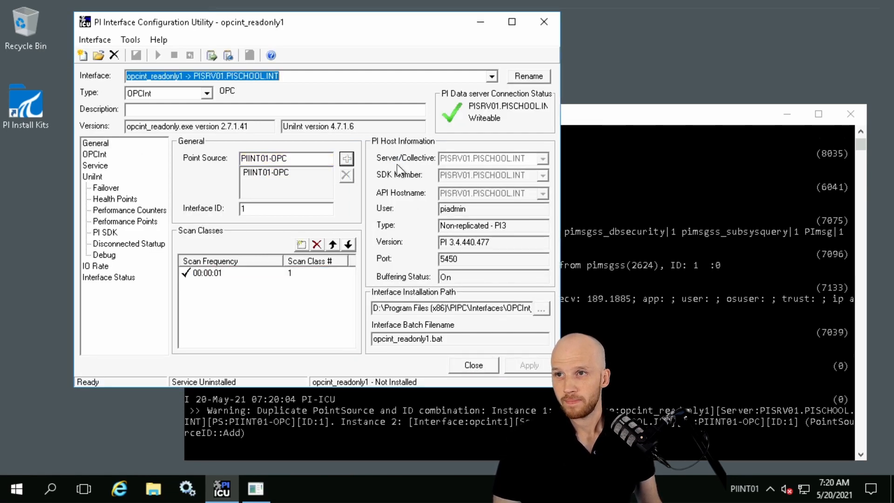
# Review the configured interface instances and create the Windows service for opcint_readonly1, keeping Auto startup and the NT Service logon
pyautogui.click(493, 76)
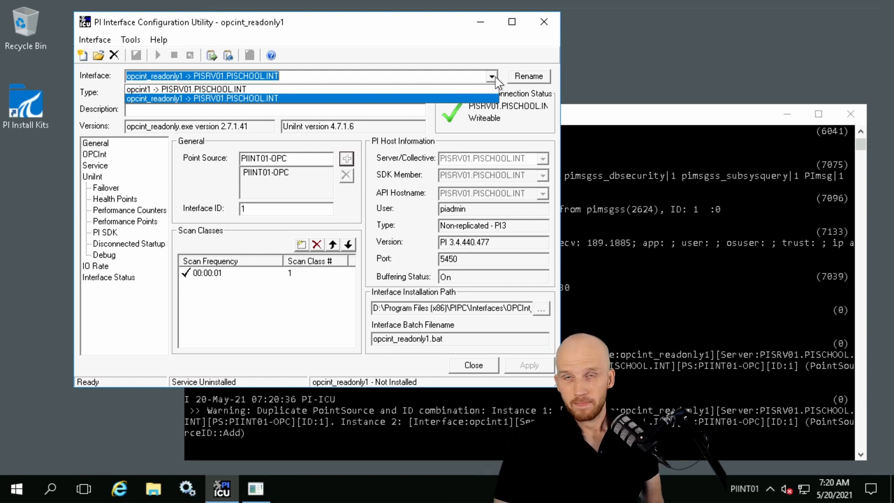
pyautogui.click(405, 148)
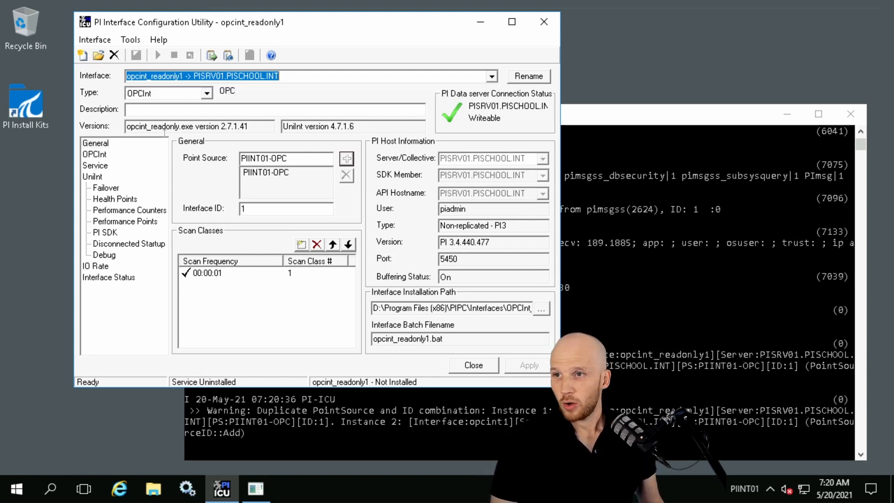
pyautogui.click(95, 167)
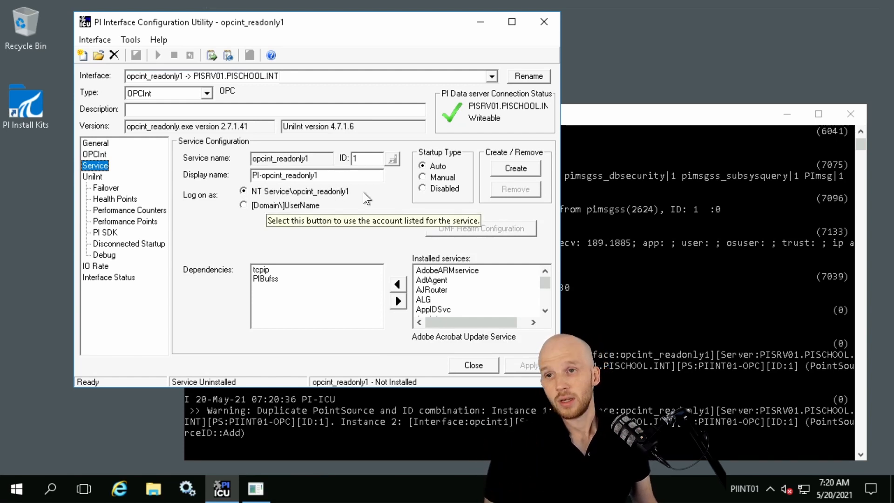
pyautogui.click(537, 171)
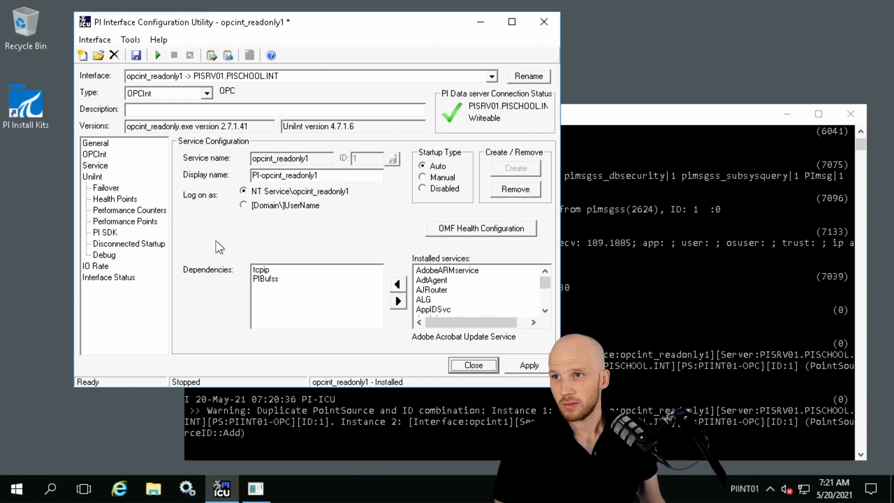
# Load the opcint1 instance, saving the changes to opcint_readonly1 and acknowledging the duplicate warning, and stop the opcint1 service
pyautogui.click(492, 76)
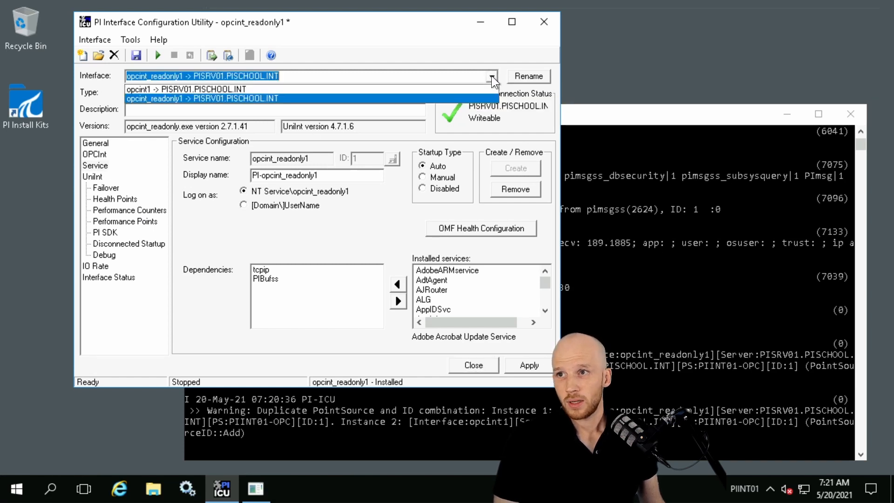
pyautogui.click(134, 88)
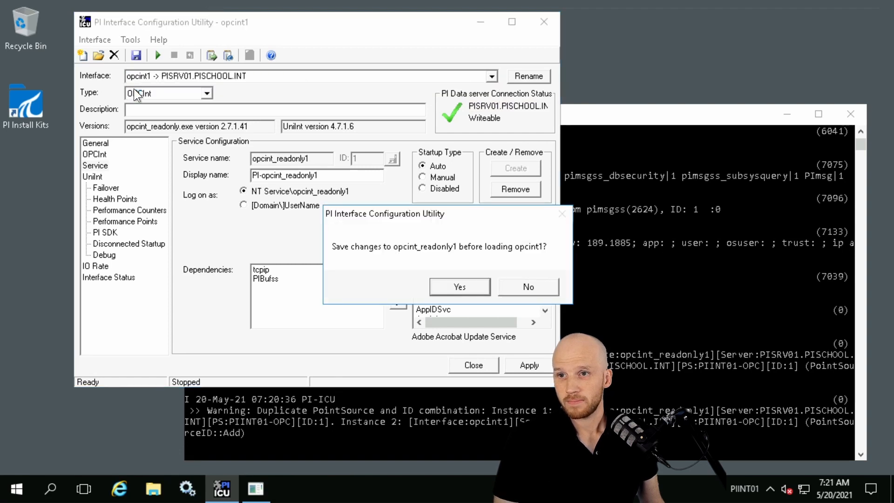
pyautogui.click(441, 287)
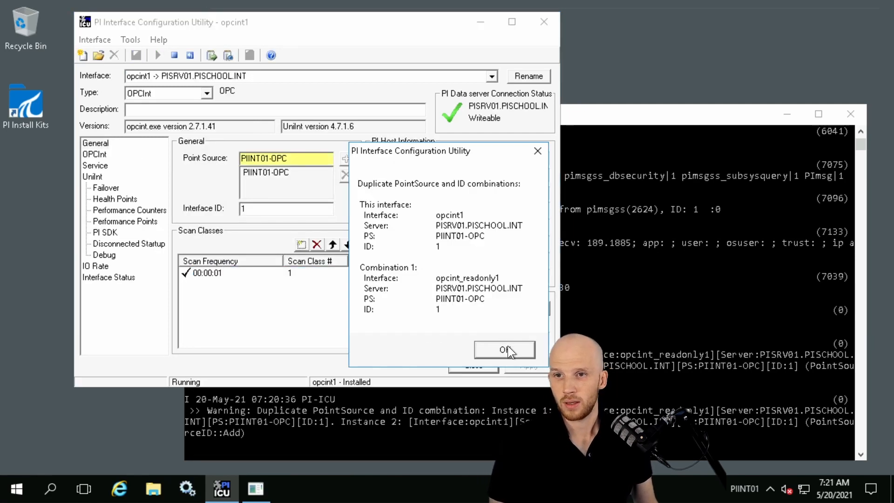
pyautogui.click(508, 345)
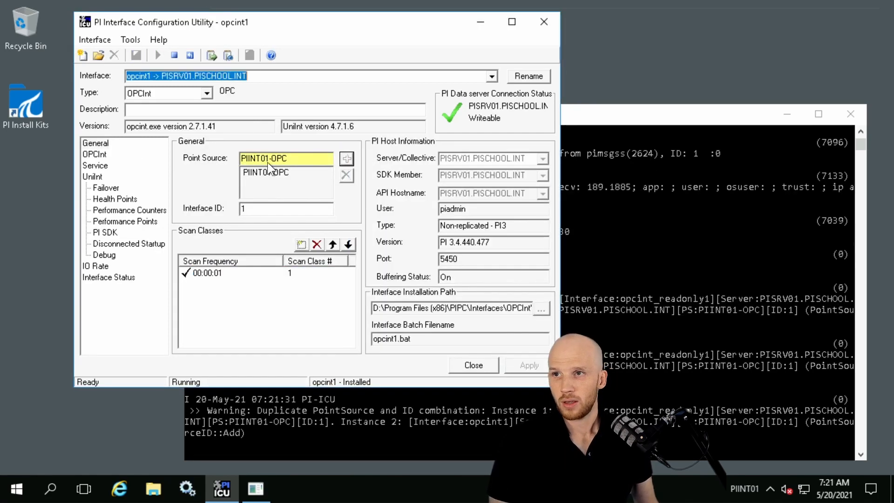
pyautogui.click(174, 54)
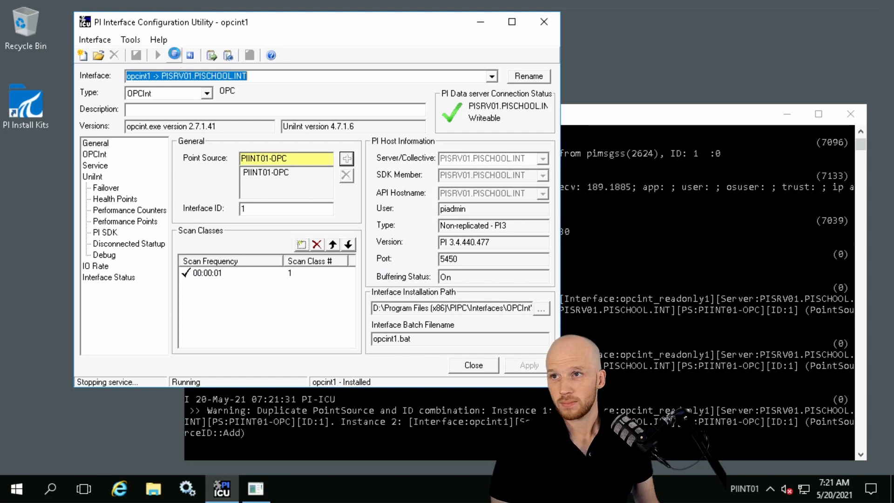
# Load the opcint_readonly1 instance, acknowledge the duplicate point source and ID warning, and start its service
pyautogui.click(493, 80)
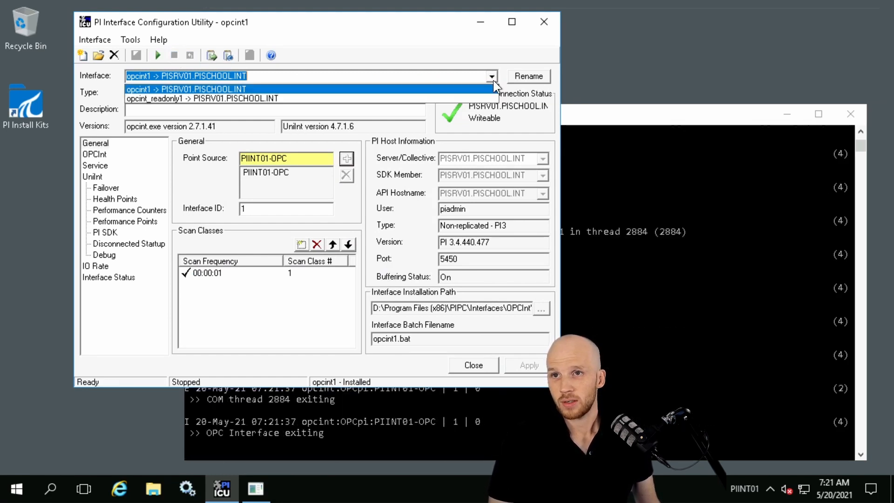
pyautogui.click(203, 99)
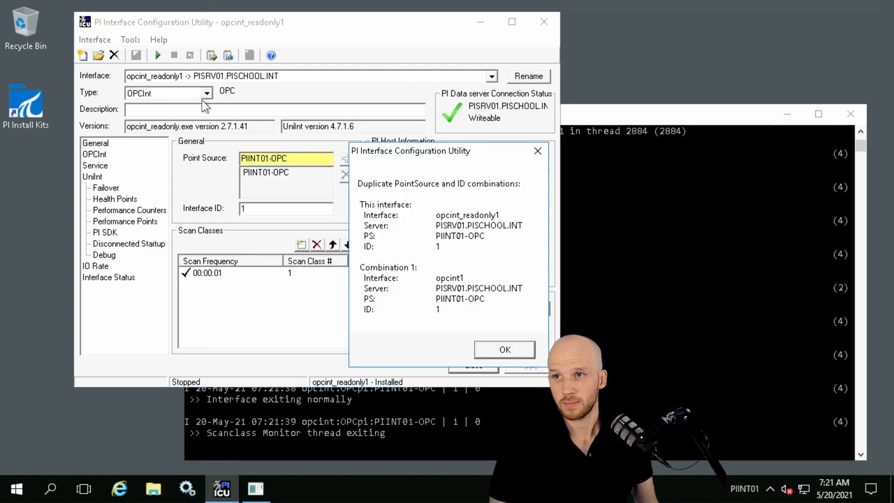
pyautogui.click(481, 350)
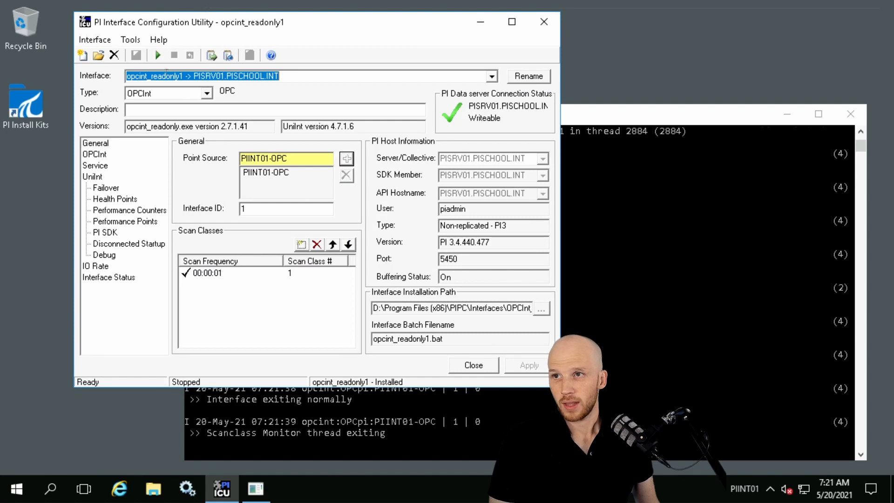
pyautogui.click(154, 54)
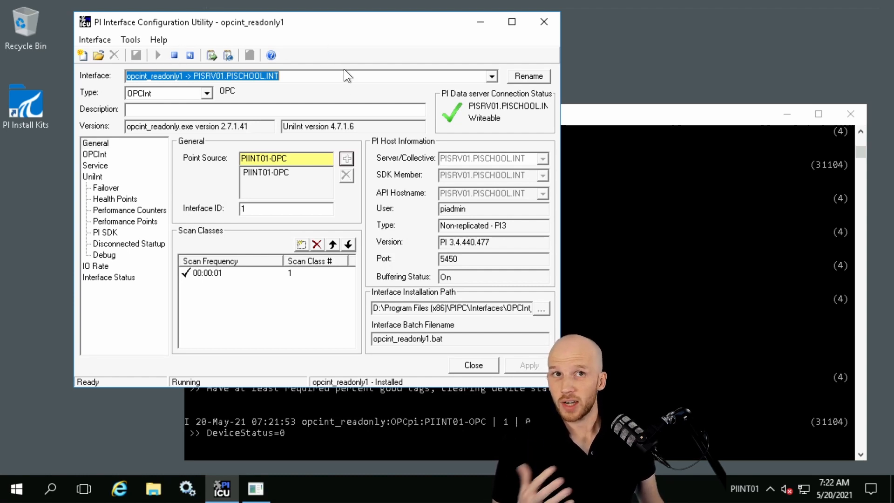
# Switch to the PISRV01 session and check in System Management Tools that the pump tags' current values are updating
pyautogui.moveTo(344, 4)
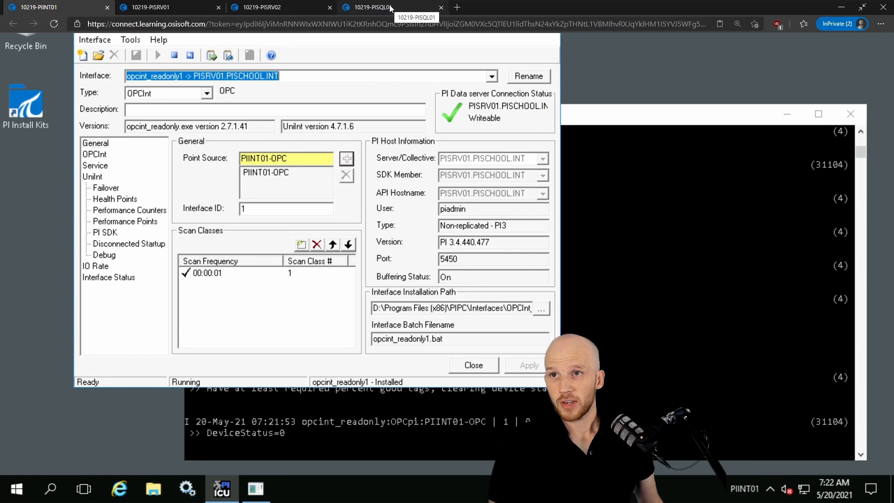
pyautogui.click(141, 8)
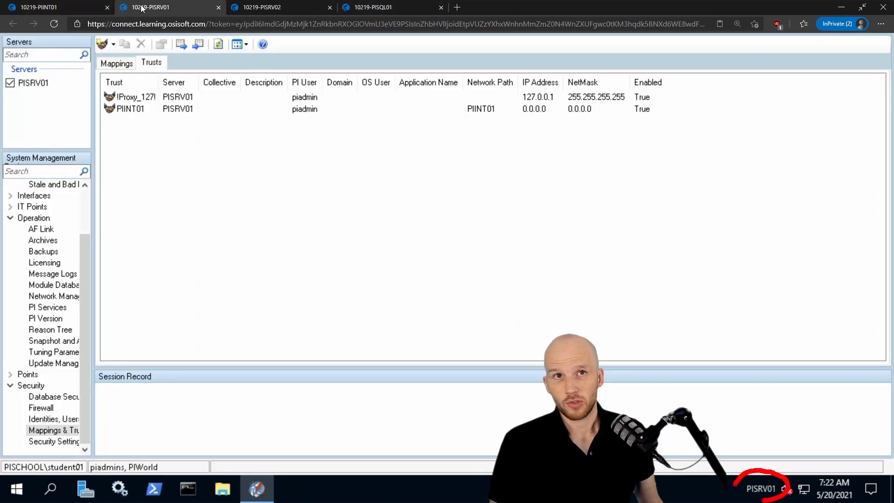
pyautogui.scroll(2, 81, 204)
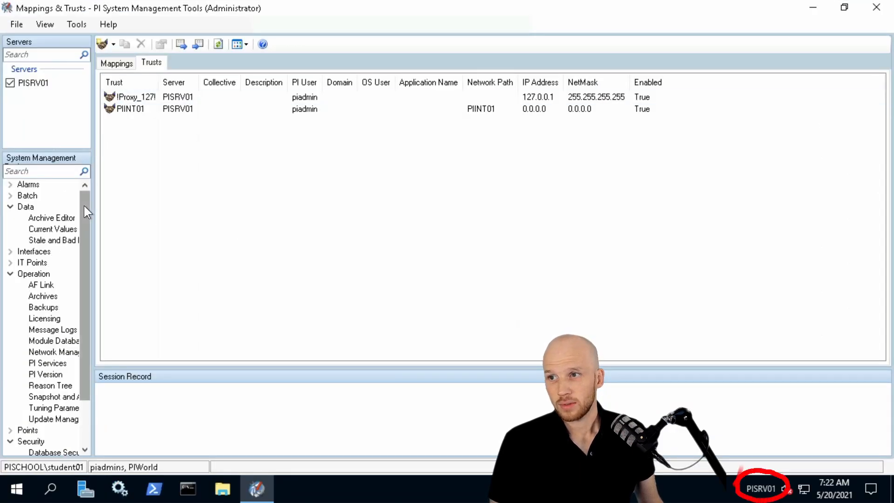
pyautogui.click(52, 228)
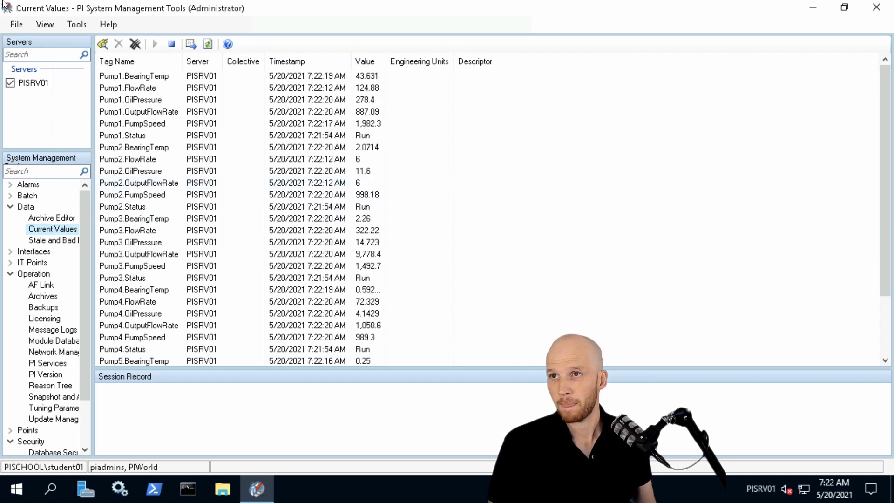
pyautogui.moveTo(46, 5)
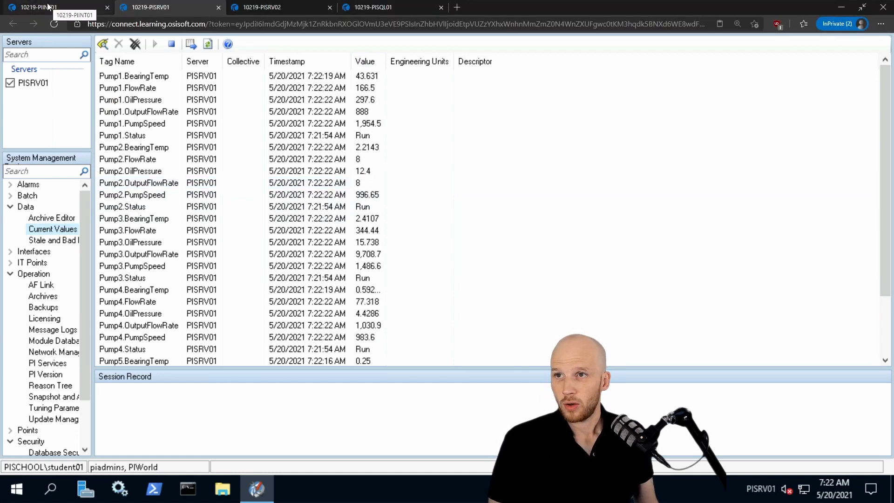
# Return to PIINT01 and delete the opcint1 interface instance with its service, keeping its .bat file
pyautogui.click(57, 10)
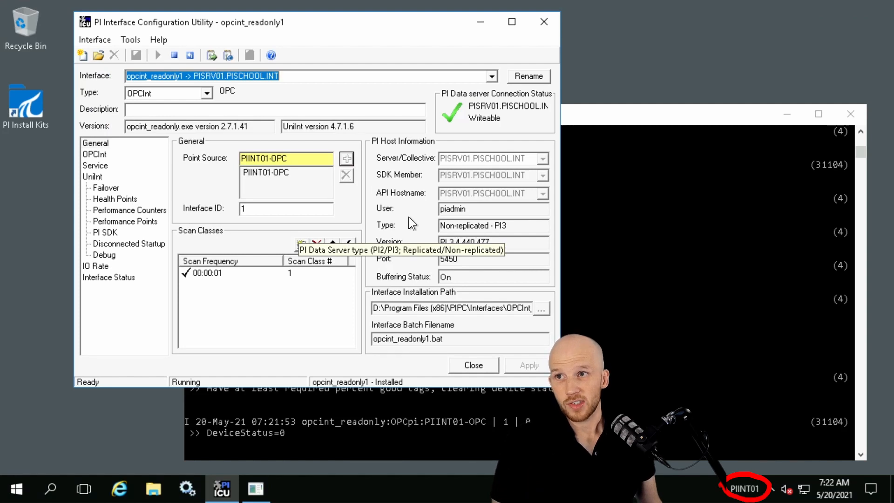
pyautogui.click(493, 77)
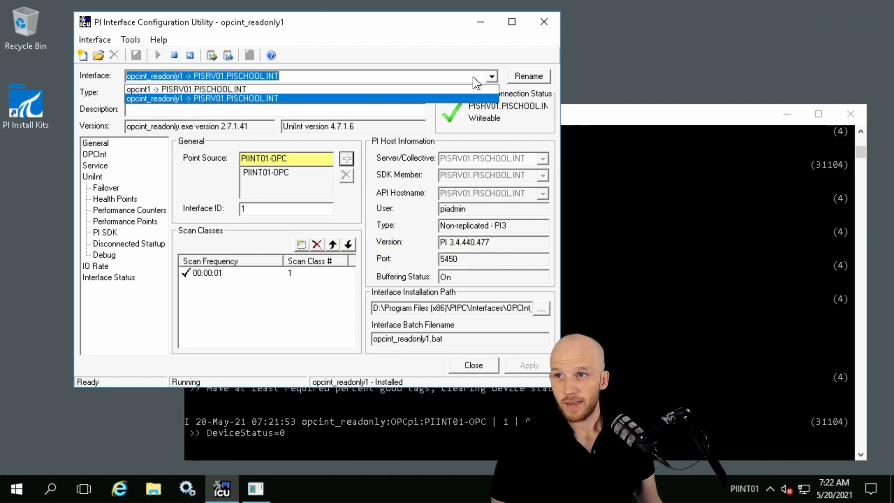
pyautogui.click(199, 88)
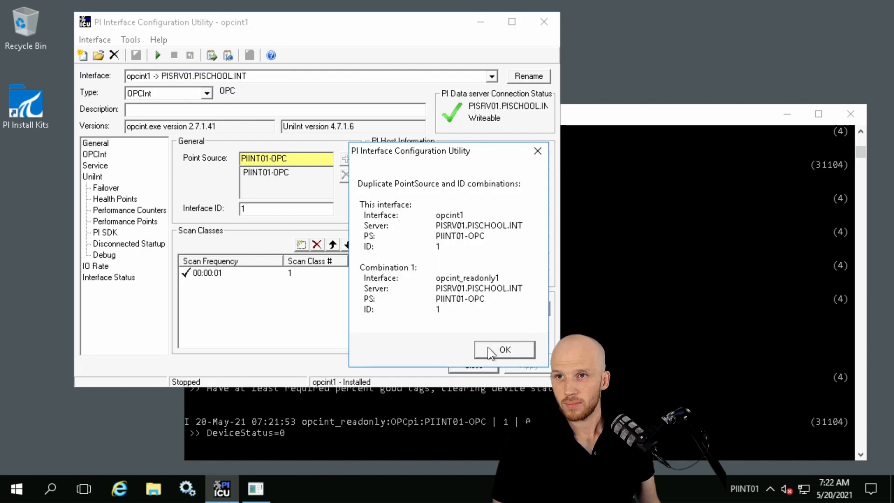
pyautogui.click(488, 348)
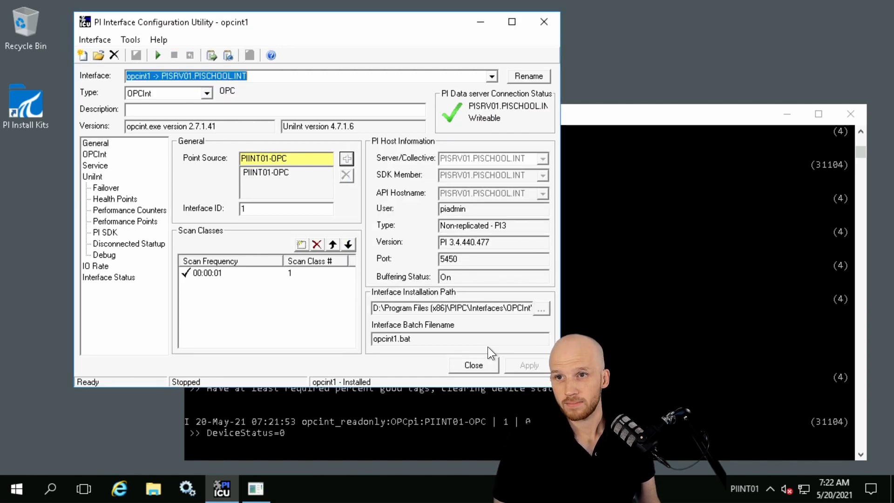
pyautogui.click(96, 40)
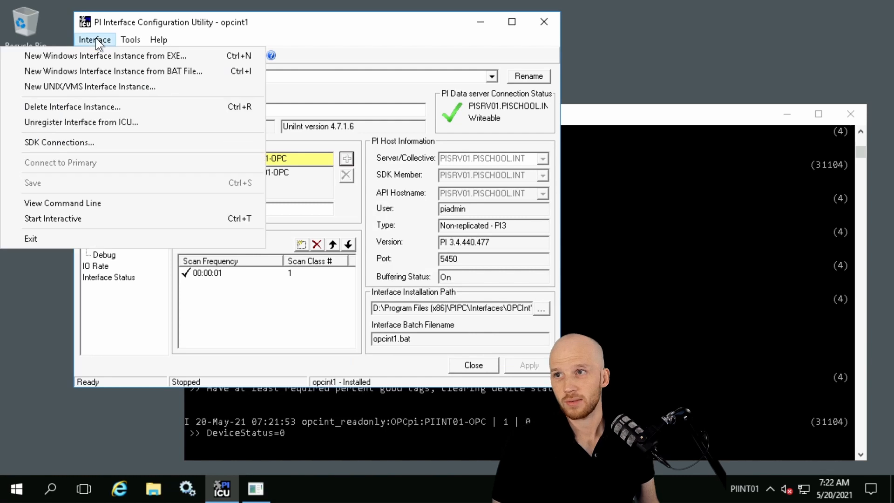
pyautogui.click(120, 108)
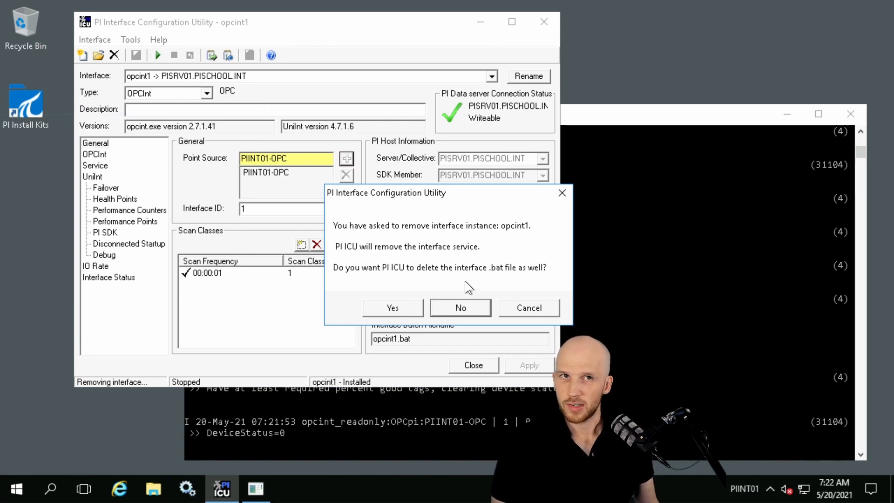
pyautogui.click(477, 306)
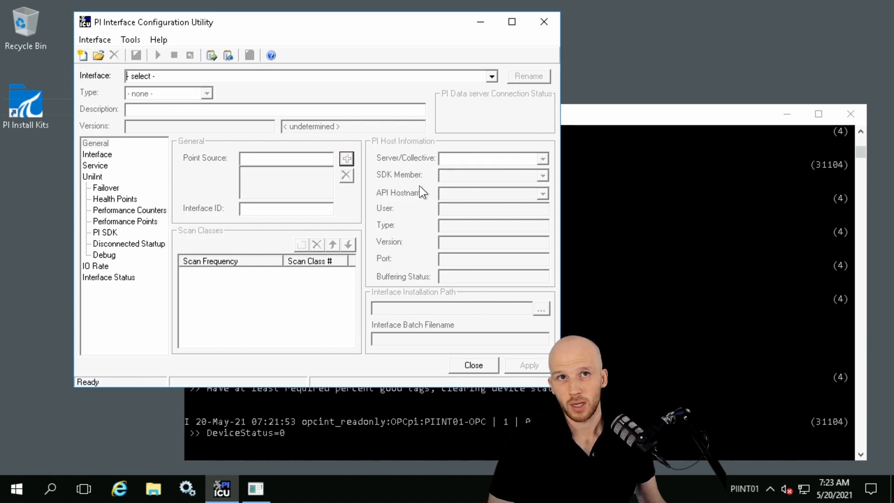
# Enable disconnected startup with point caching for opcint_readonly1, using D:\Program Files (x86)\PIPC\Interfaces\OPCInt_ReadOnly as the cache path
pyautogui.click(490, 76)
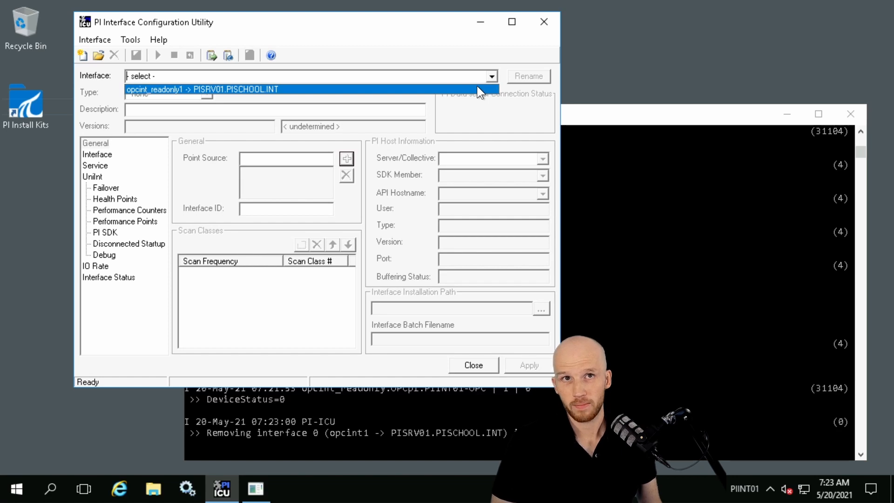
pyautogui.click(477, 86)
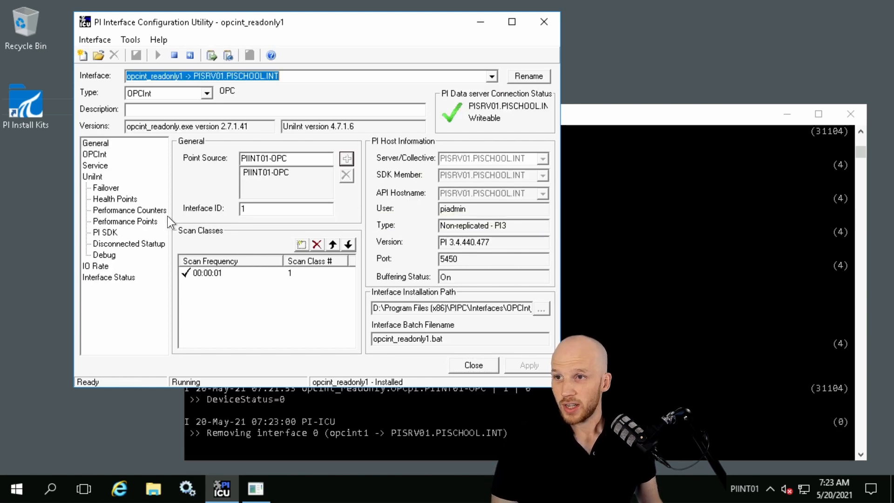
pyautogui.click(135, 244)
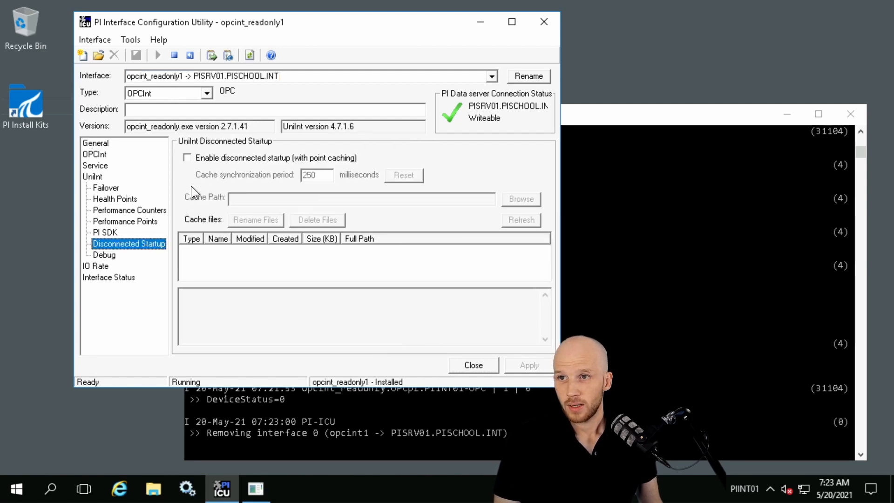
pyautogui.click(189, 157)
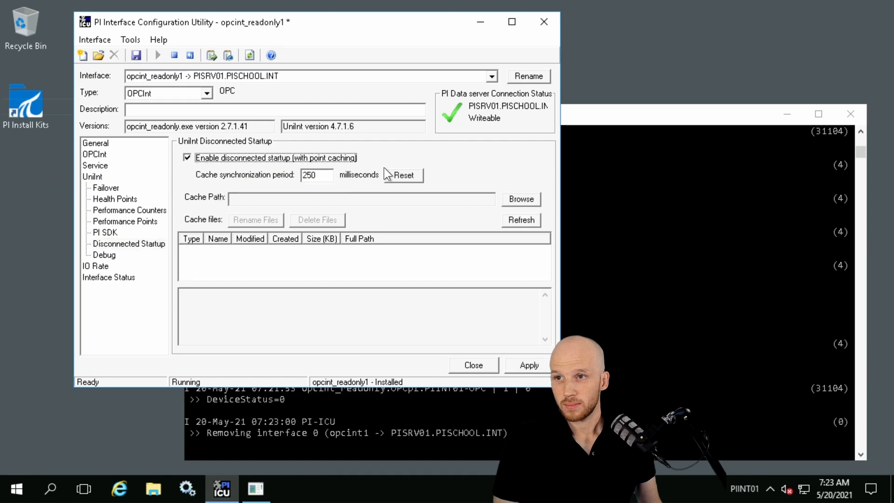
pyautogui.click(525, 200)
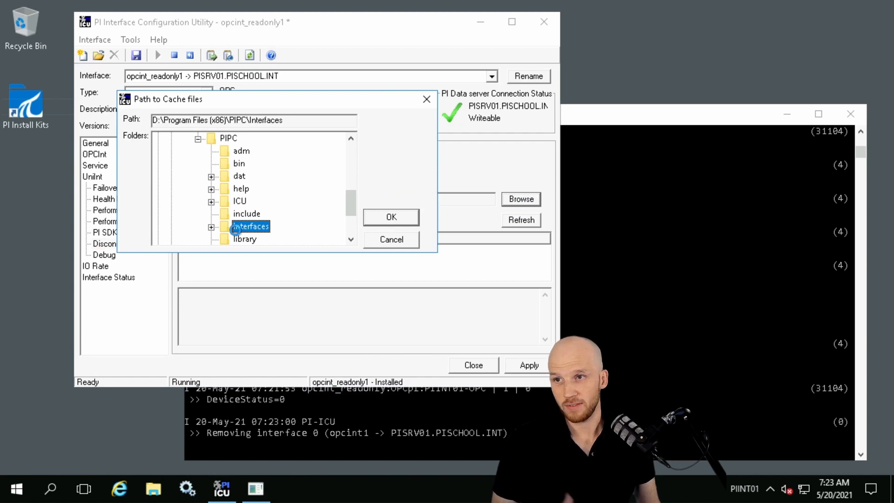
pyautogui.click(211, 227)
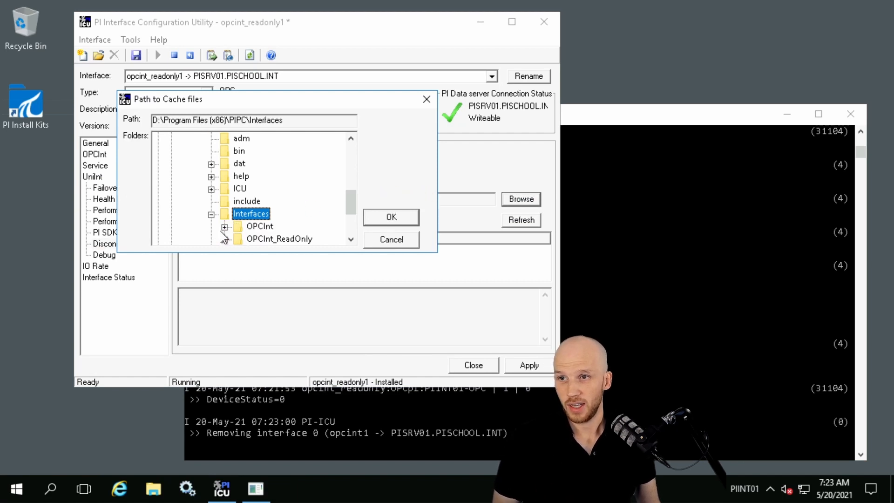
pyautogui.click(255, 238)
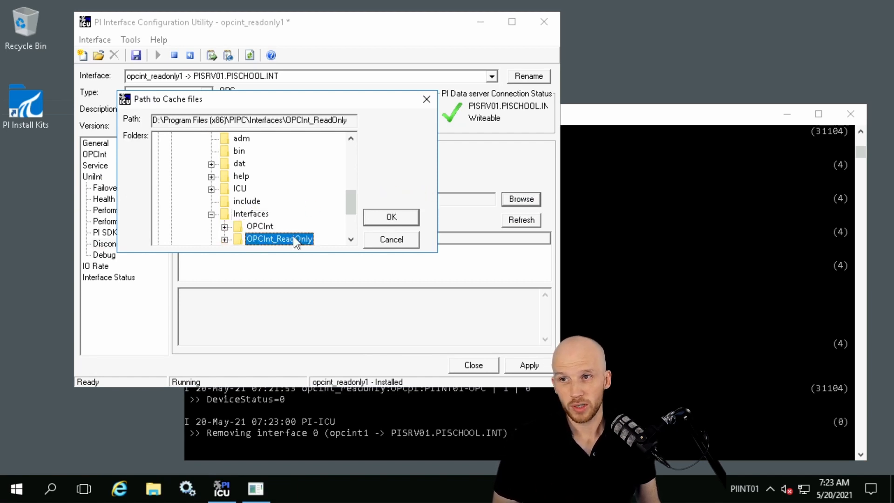
pyautogui.click(387, 217)
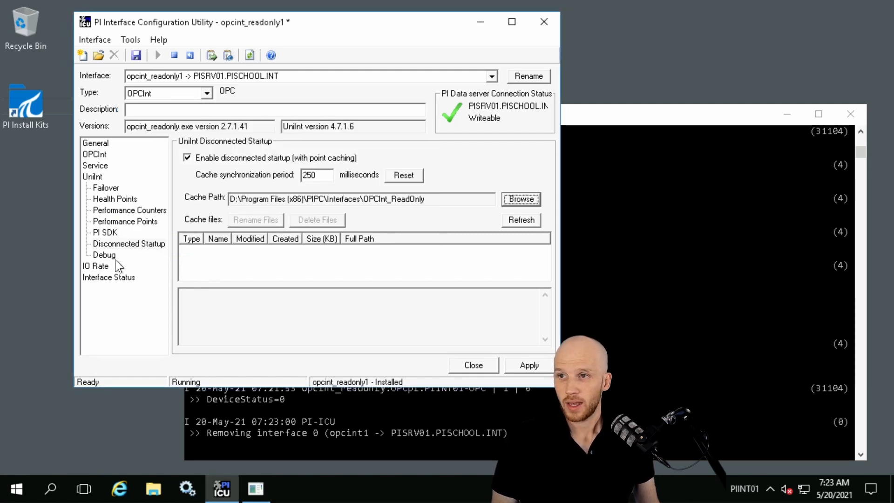
# Create the UniInt health points Heartbeat, Device Status, IO Rate and Scan Class Scans Skipped.sc0 for opcint_readonly1
pyautogui.click(115, 199)
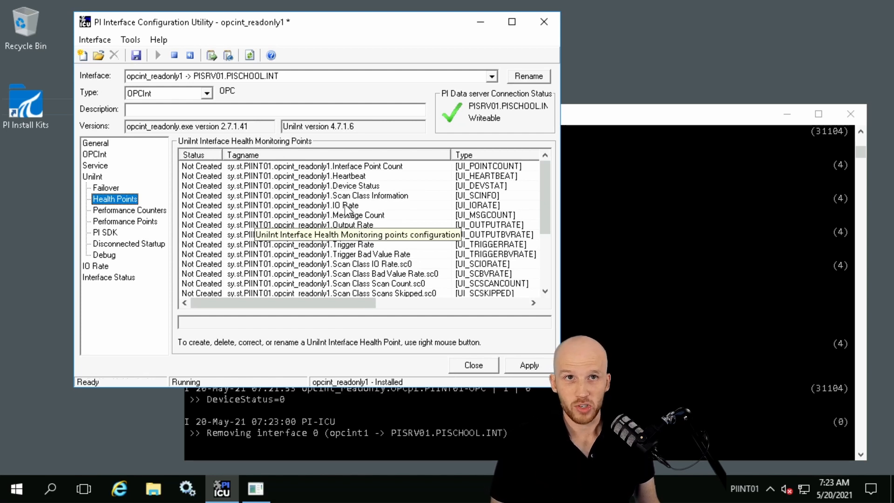
pyautogui.click(372, 176)
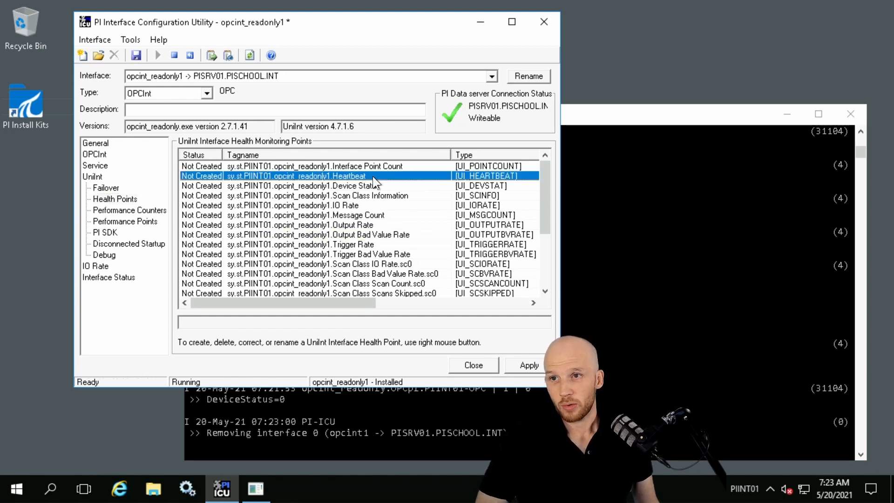
pyautogui.rightClick(373, 176)
pyautogui.click(391, 183)
pyautogui.rightClick(391, 184)
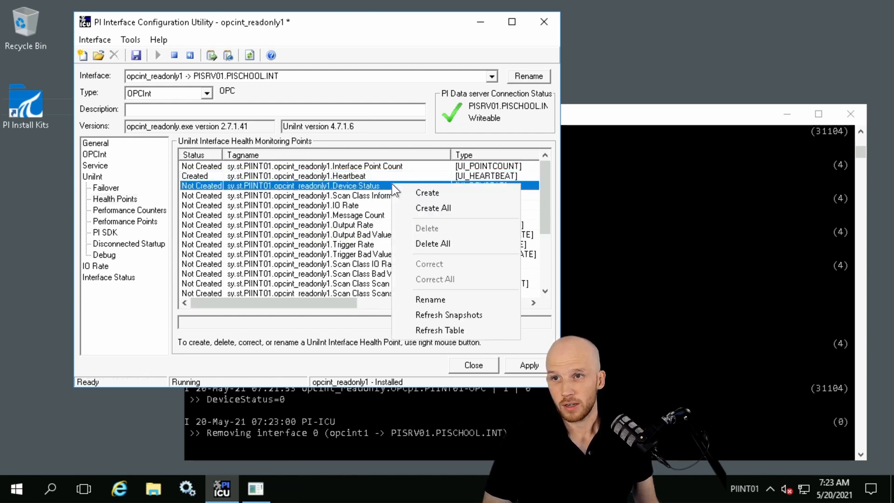
pyautogui.click(429, 192)
pyautogui.rightClick(370, 208)
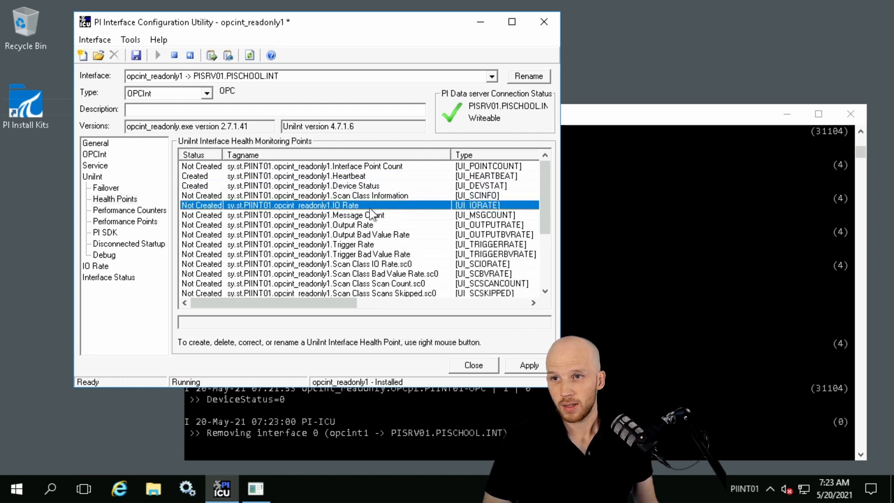
pyautogui.click(390, 214)
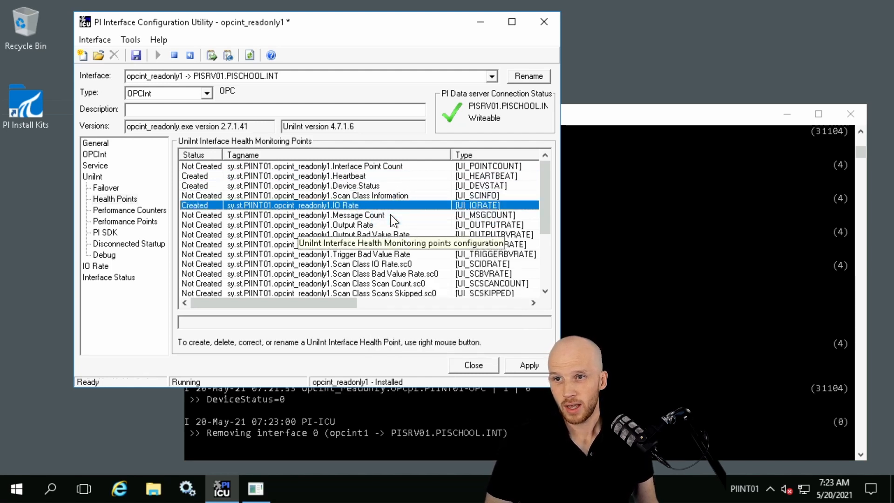
pyautogui.rightClick(420, 292)
pyautogui.click(455, 302)
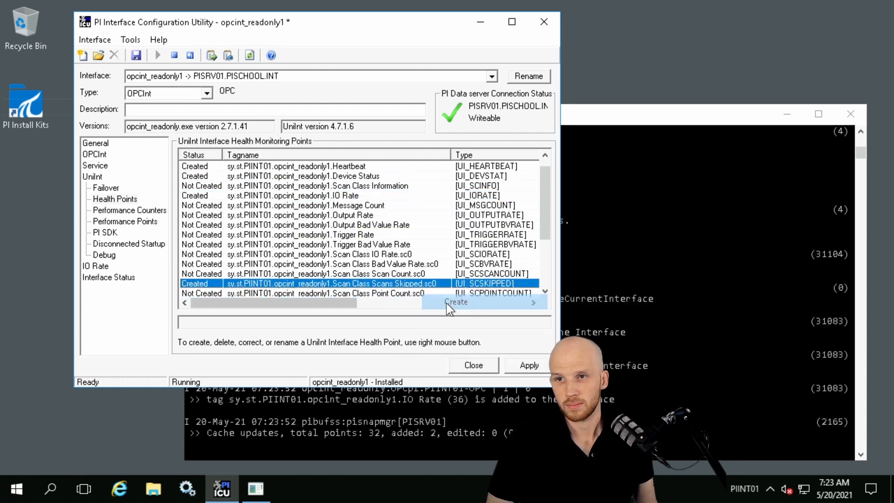
# Apply the opcint_readonly1 health point changes, acknowledge the restart notice and restart the interface service
pyautogui.click(538, 362)
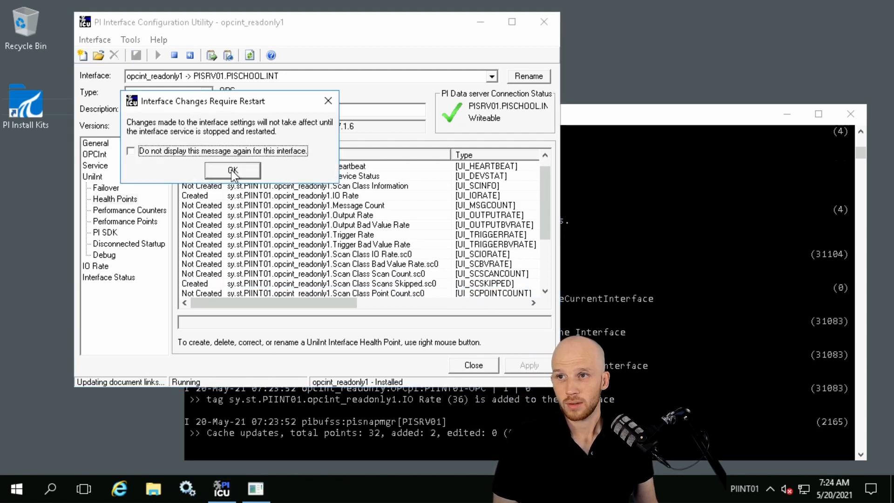
pyautogui.click(231, 170)
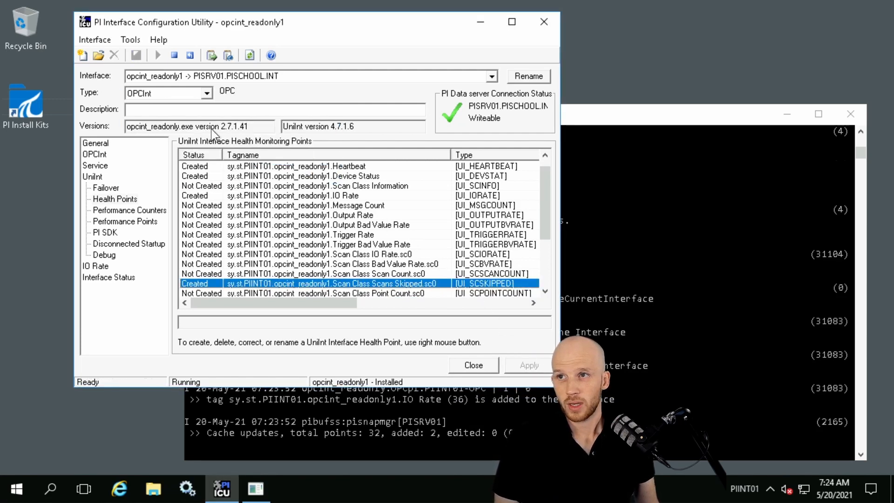
pyautogui.click(190, 55)
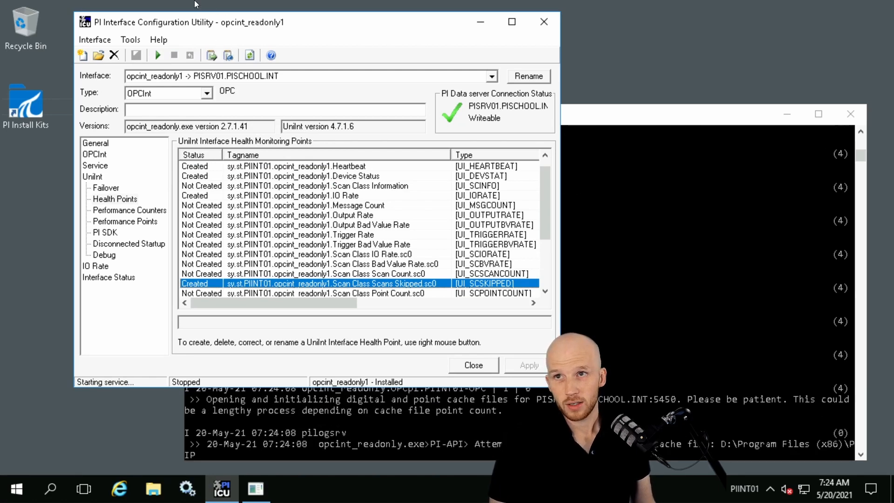
# Switch to the PISRV01 session and load all tags with point source PIINT01-OPC into the Current Values list
pyautogui.moveTo(196, 3)
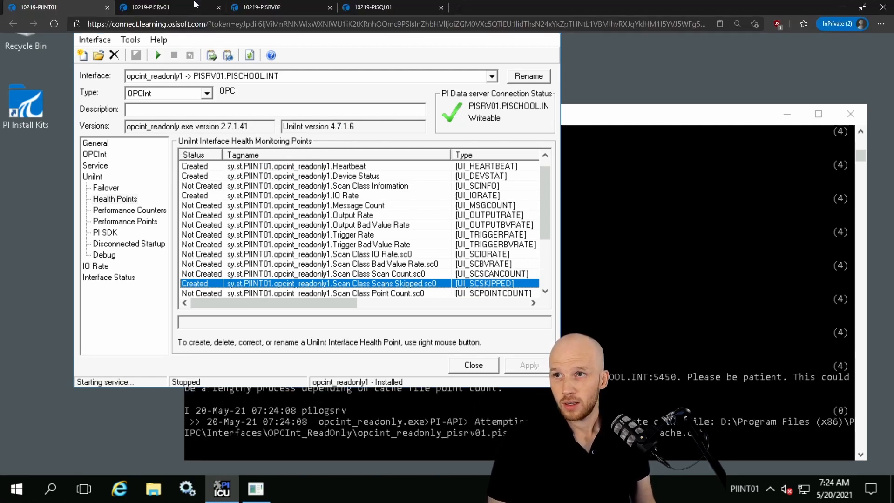
pyautogui.click(151, 7)
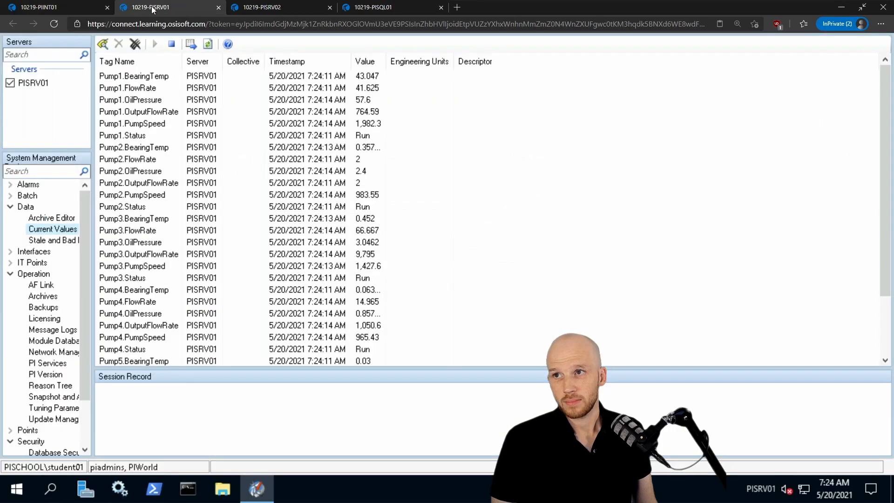
pyautogui.click(105, 45)
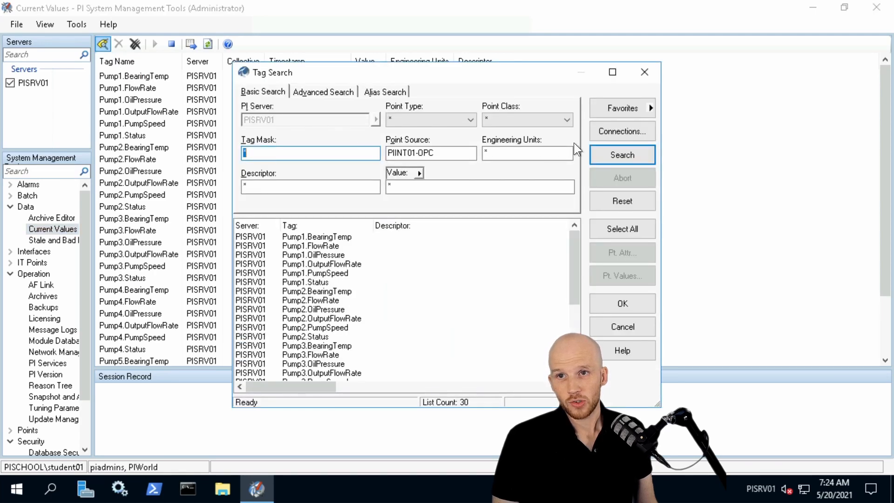
pyautogui.click(605, 155)
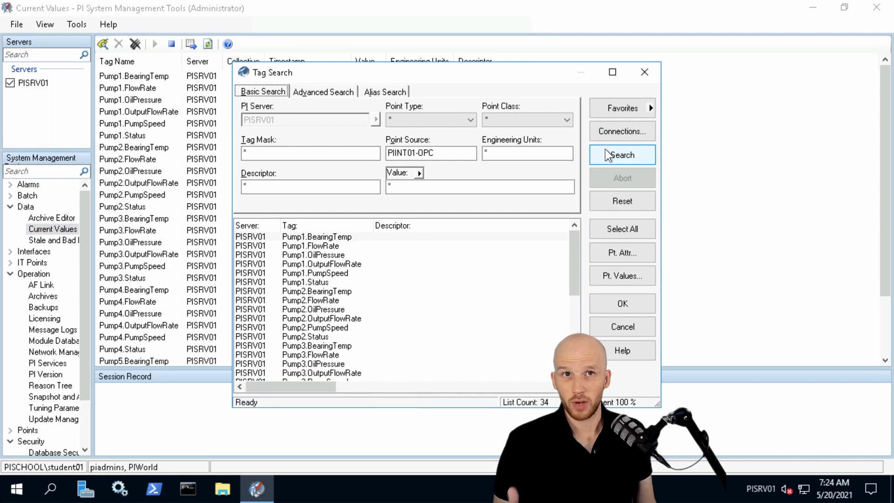
pyautogui.click(608, 228)
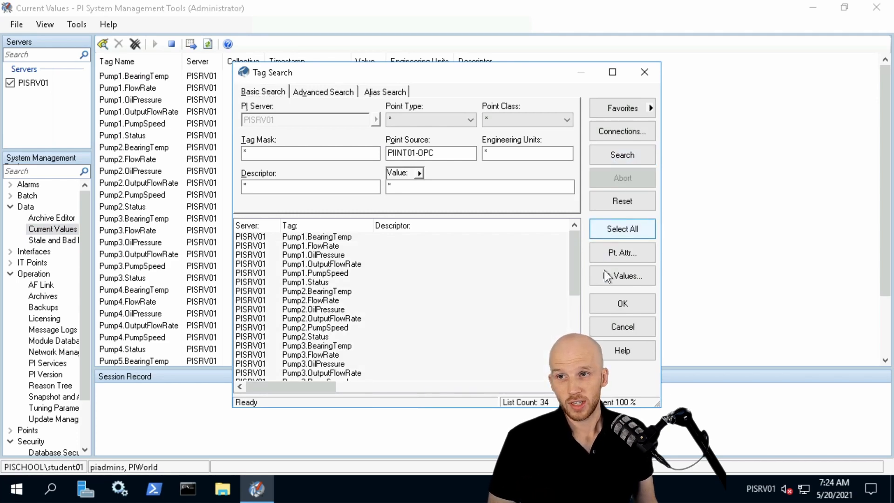
pyautogui.click(606, 307)
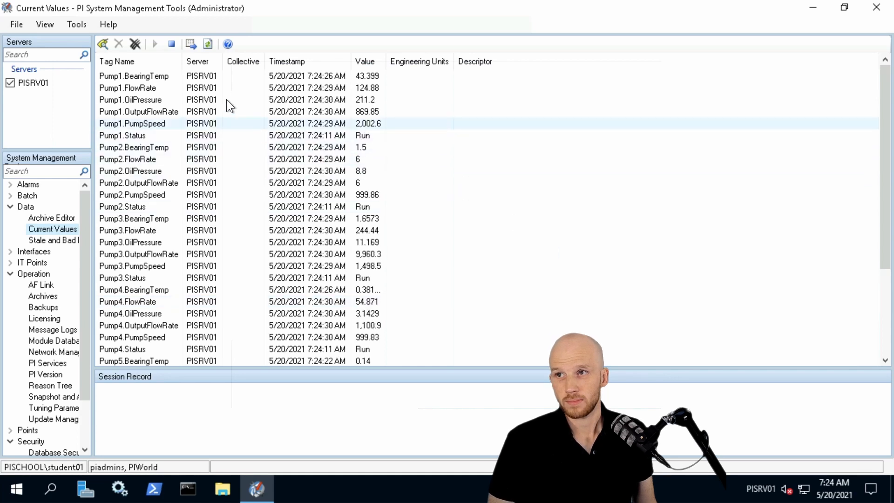
# Sort the current values by tag name in descending order and widen the Value column to read the health points' full values
pyautogui.click(153, 64)
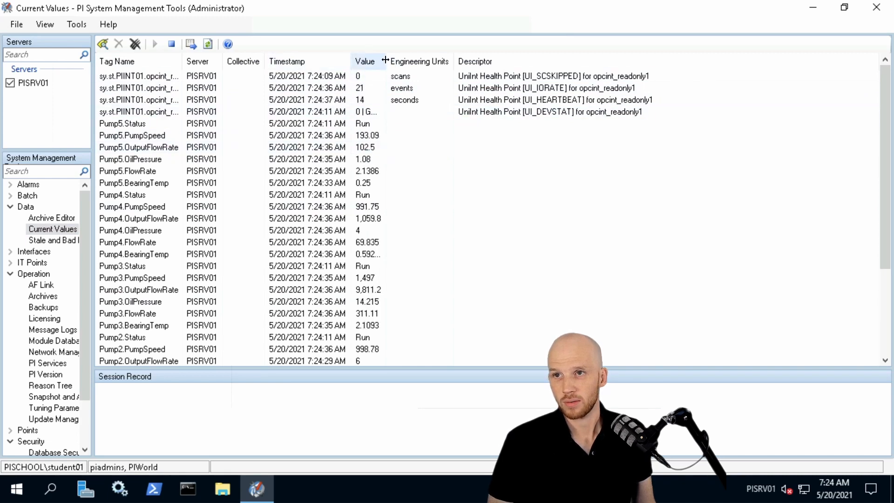
pyautogui.moveTo(385, 60); pyautogui.dragTo(429, 60)
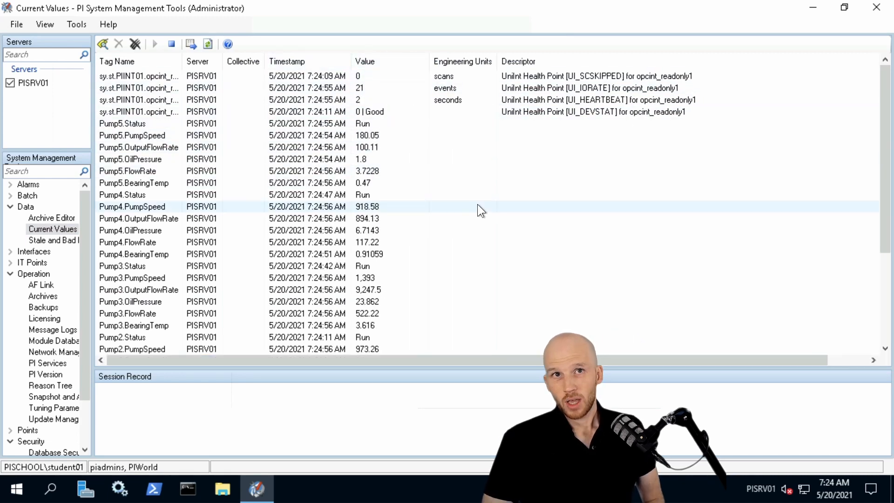